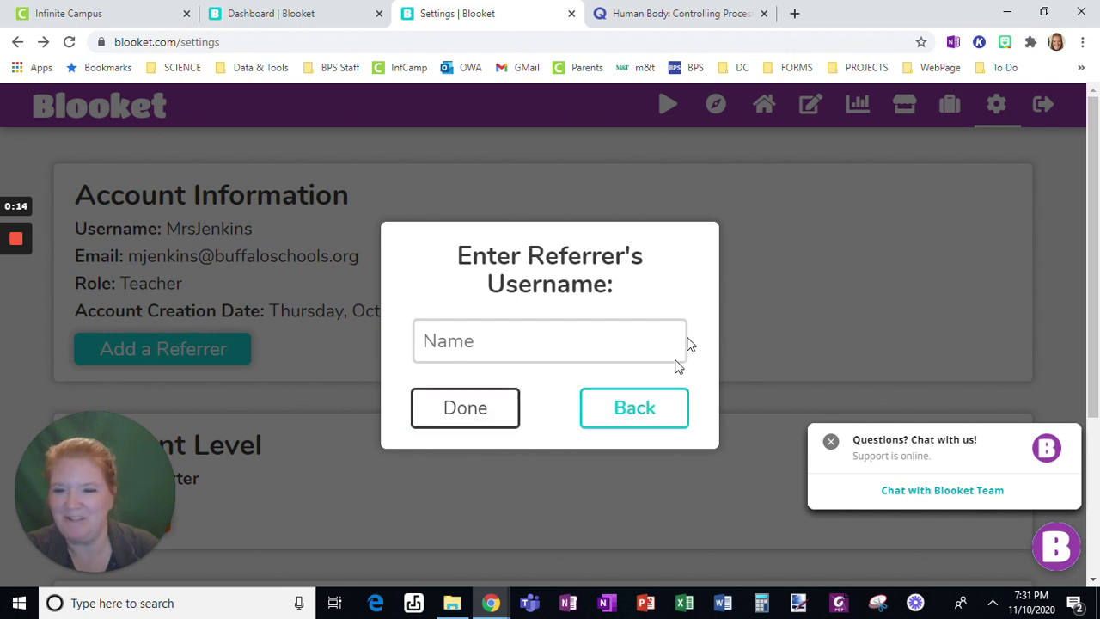
# Dismiss the referrer username prompt and choose to host the Human Body: Controlling Systems set from the Blooket dashboard.
pyautogui.click(602, 419)
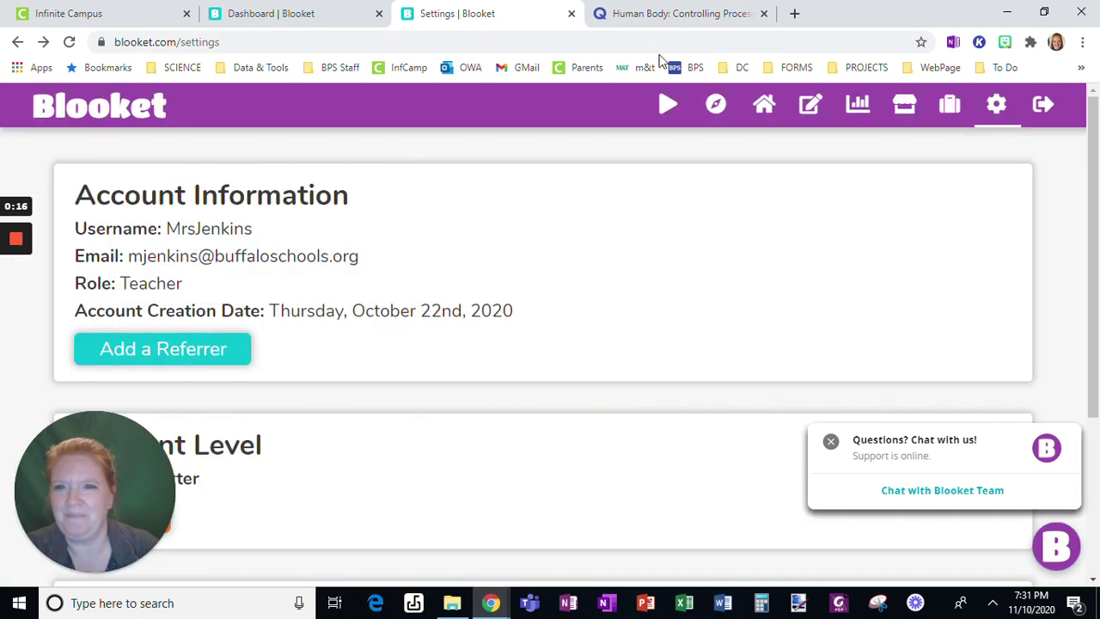
pyautogui.click(267, 13)
pyautogui.scroll(-4, 946, 442)
pyautogui.scroll(-2, 945, 443)
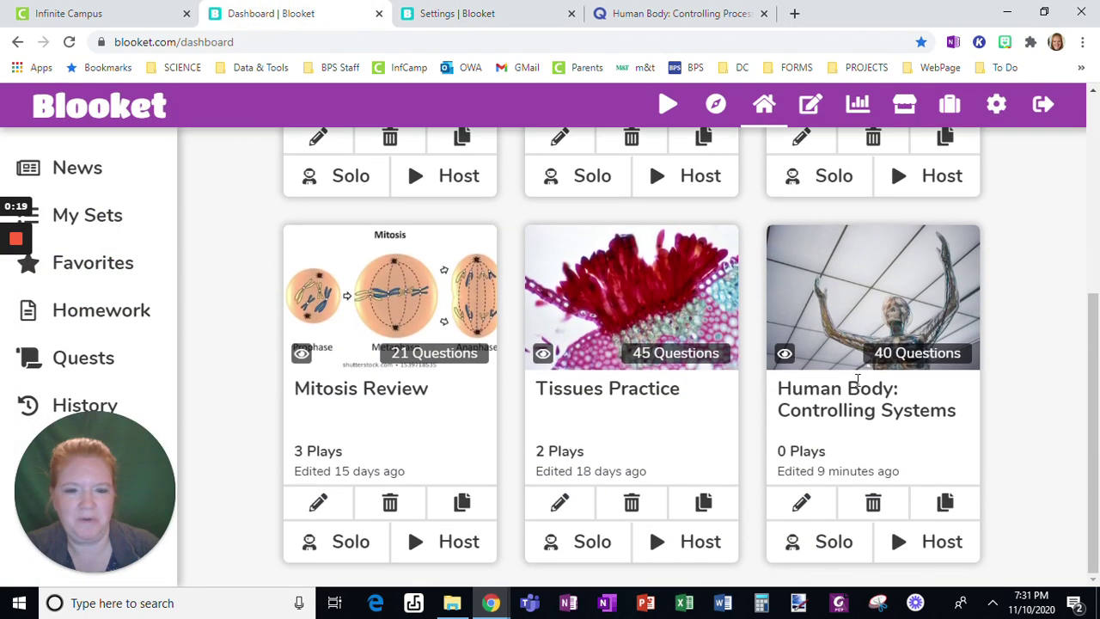
pyautogui.click(952, 552)
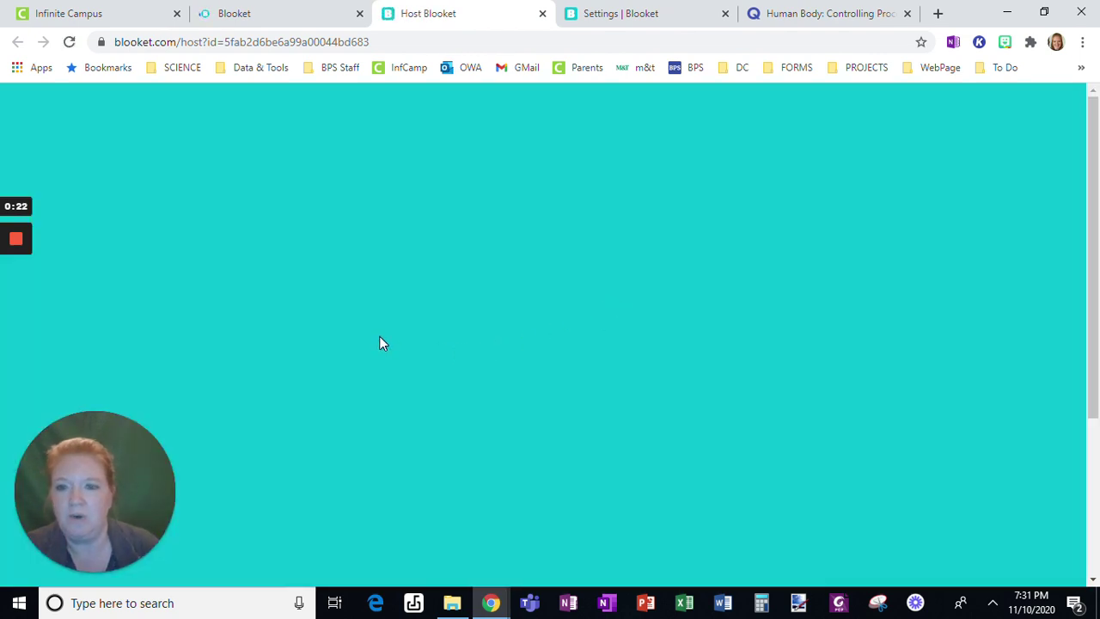
# Look through the game modes and choose Factory as a hosted game.
pyautogui.scroll(-3, 518, 396)
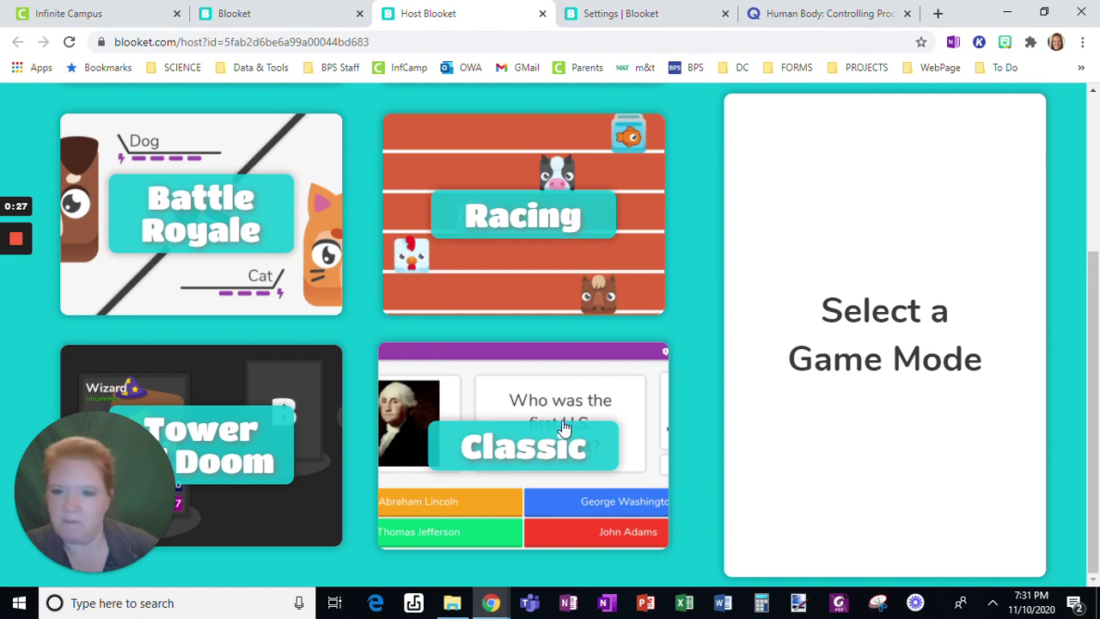
pyautogui.scroll(3, 563, 427)
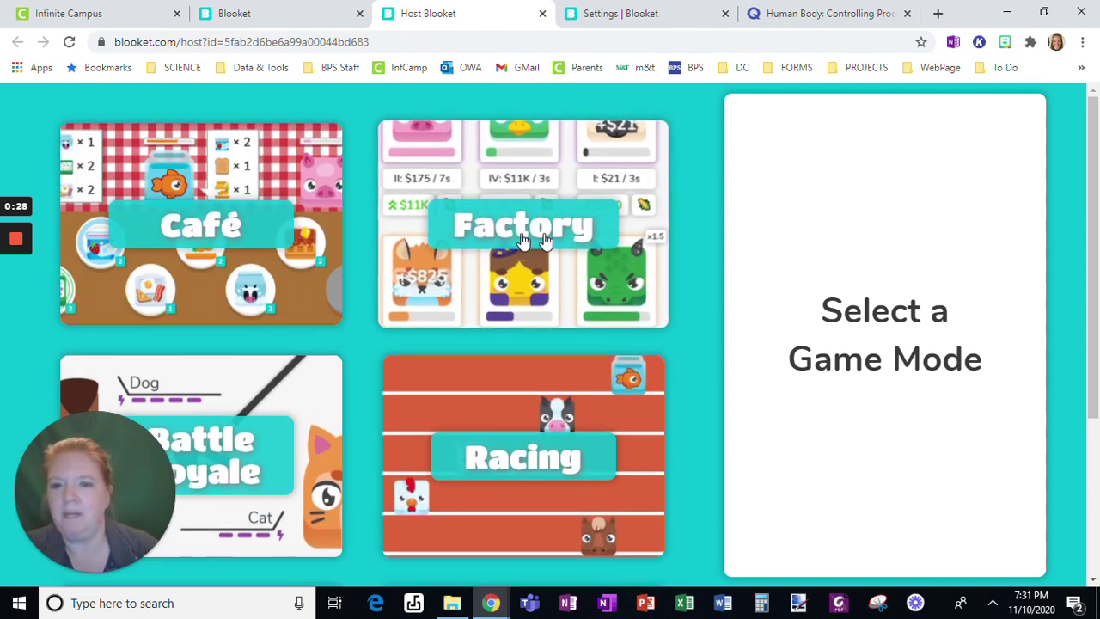
pyautogui.click(501, 217)
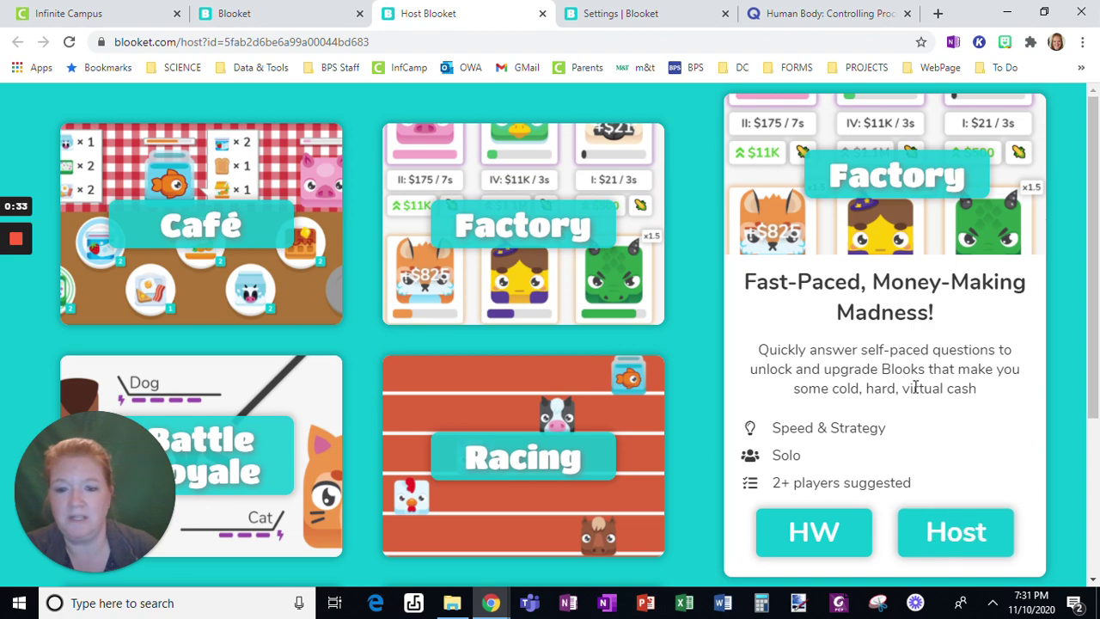
pyautogui.click(950, 540)
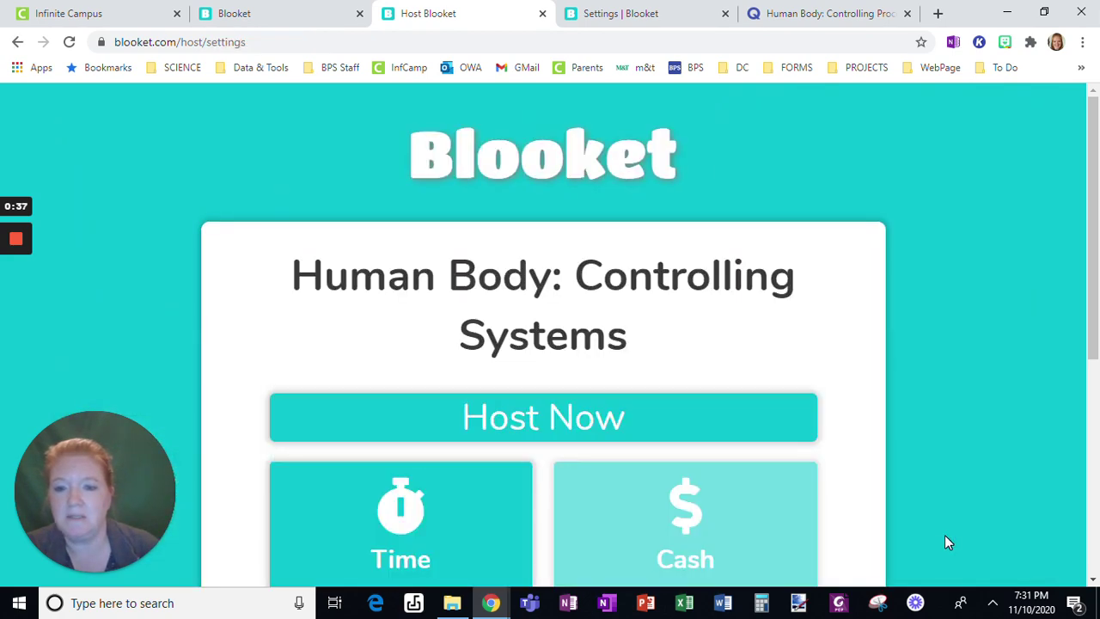
# Set the Factory game's time limit to 1 minute.
pyautogui.scroll(-3, 928, 447)
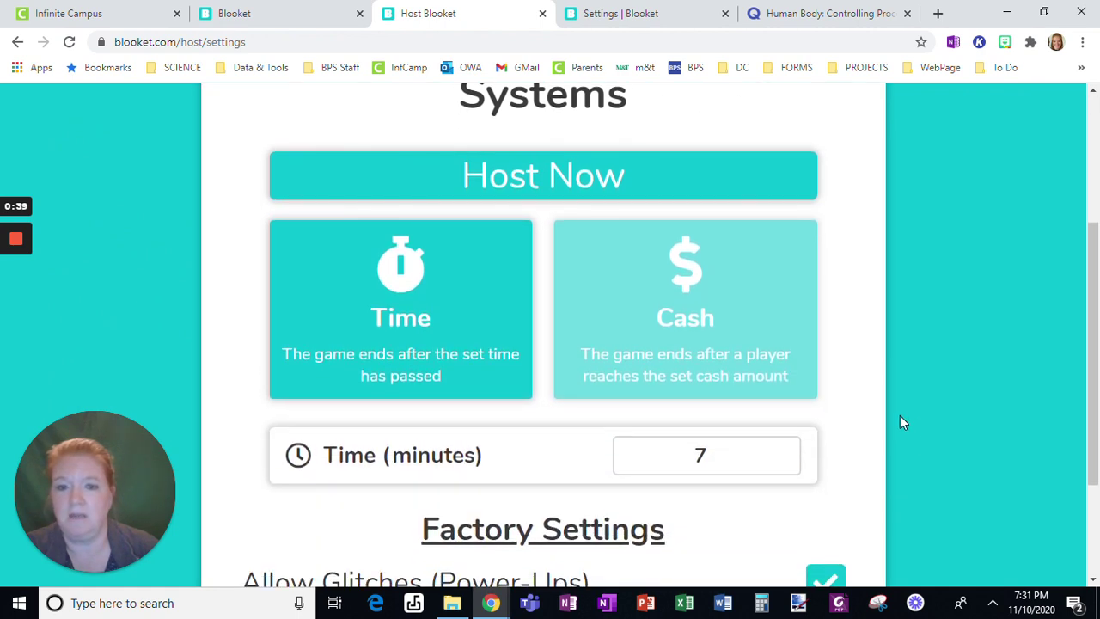
pyautogui.scroll(-1, 885, 409)
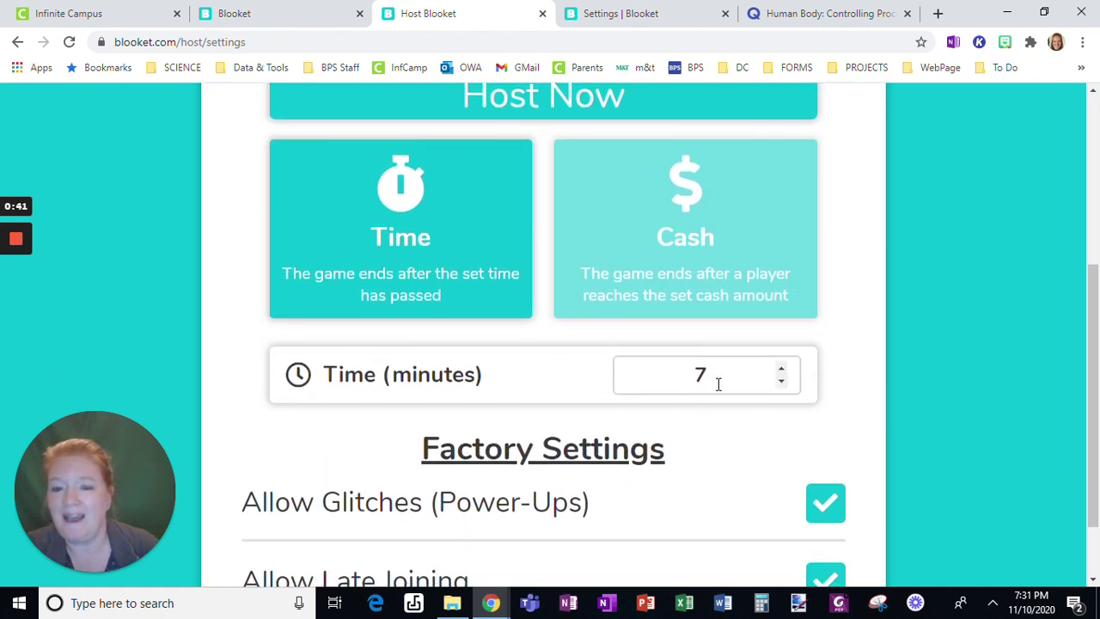
pyautogui.click(782, 383)
pyautogui.click(782, 383)
pyautogui.click(782, 384)
pyautogui.click(782, 383)
pyautogui.click(782, 384)
pyautogui.click(782, 383)
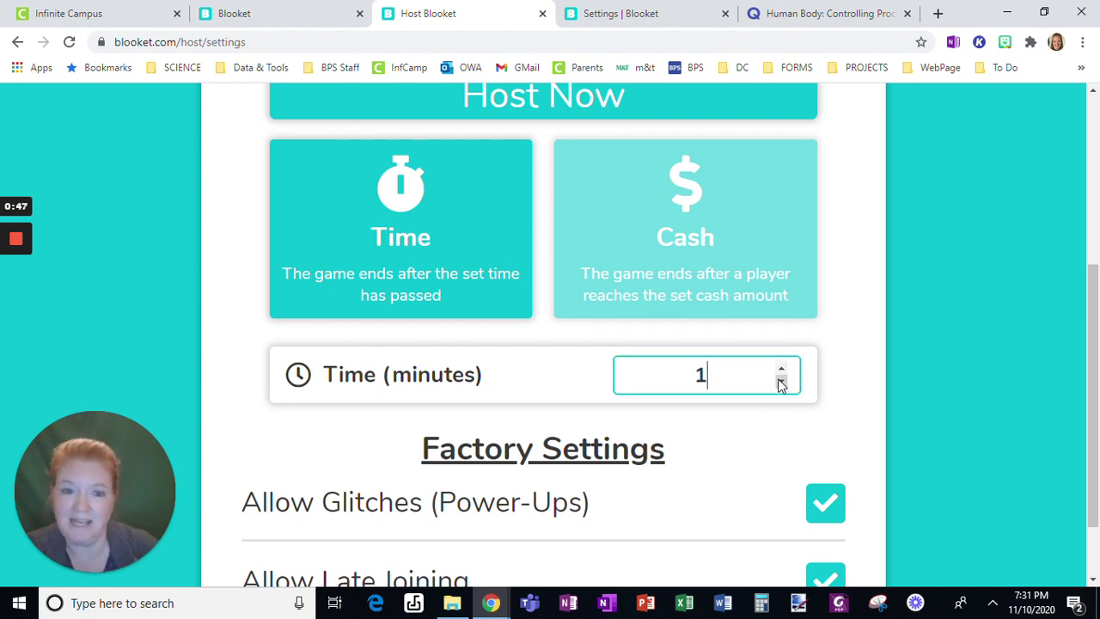
pyautogui.click(782, 383)
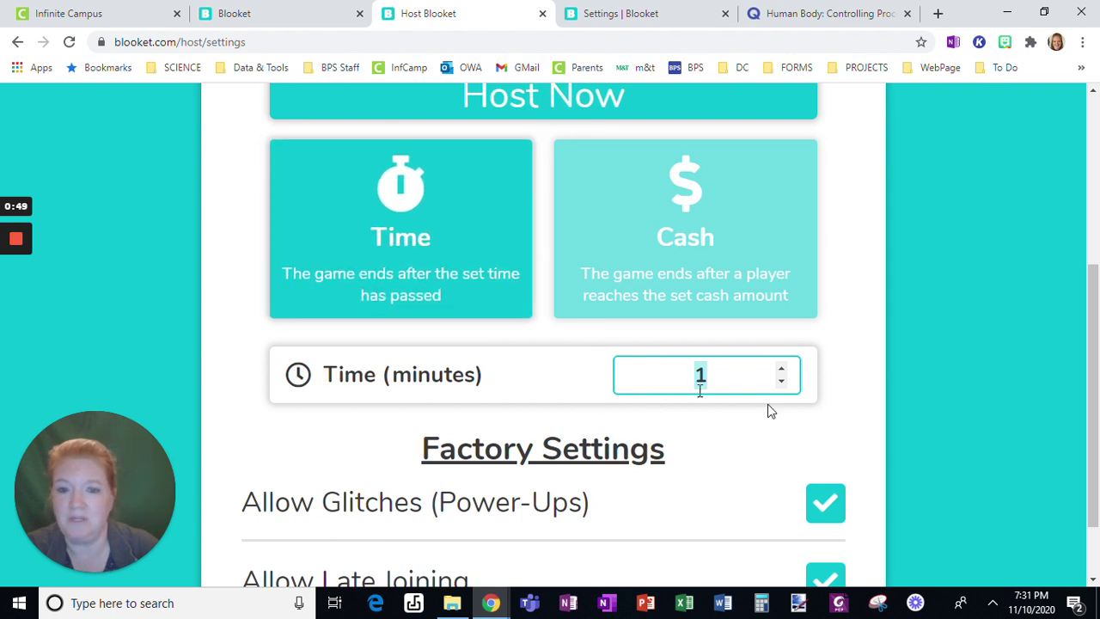
# Review the remaining Factory settings, start hosting the game and mute the lobby sound.
pyautogui.scroll(-1, 829, 419)
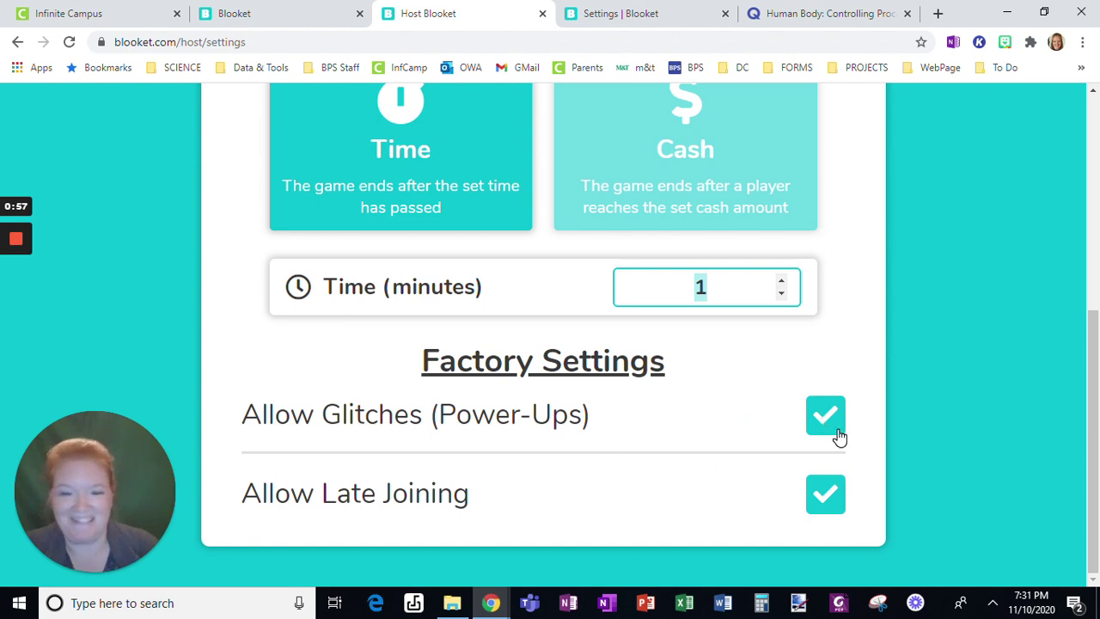
pyautogui.scroll(5, 913, 449)
pyautogui.scroll(-1, 862, 435)
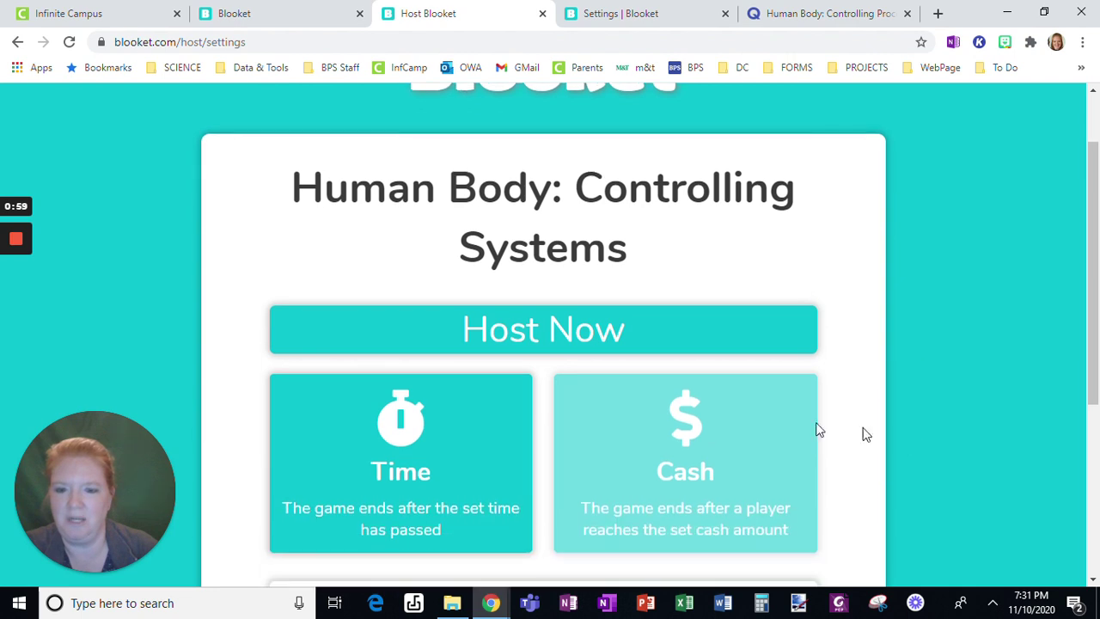
pyautogui.scroll(-3, 979, 455)
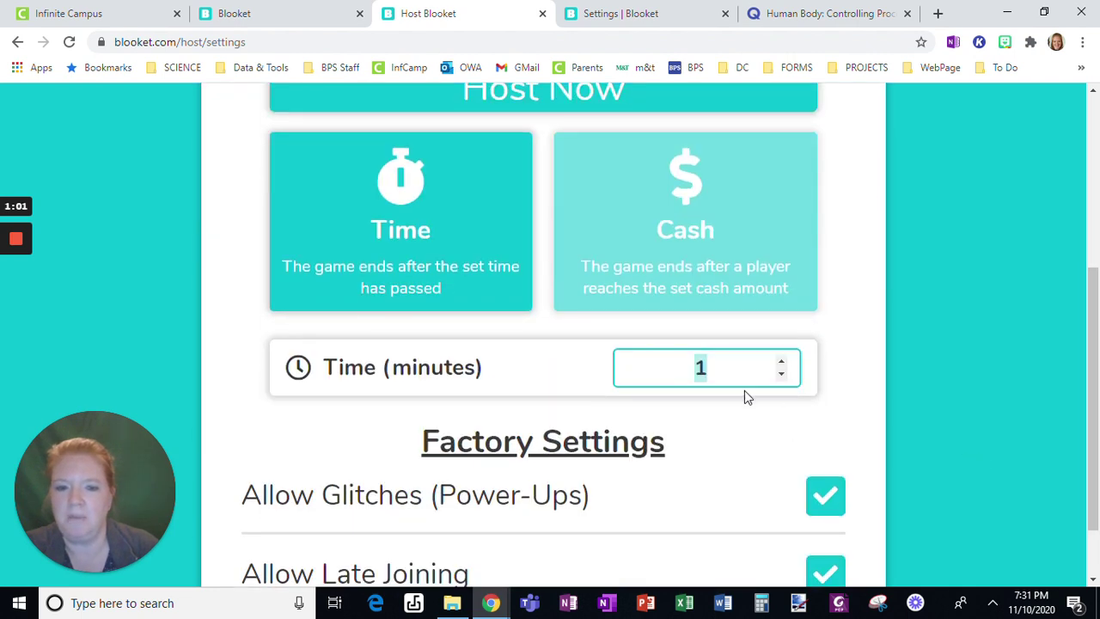
pyautogui.moveTo(783, 366); pyautogui.dragTo(786, 379)
pyautogui.scroll(2, 941, 392)
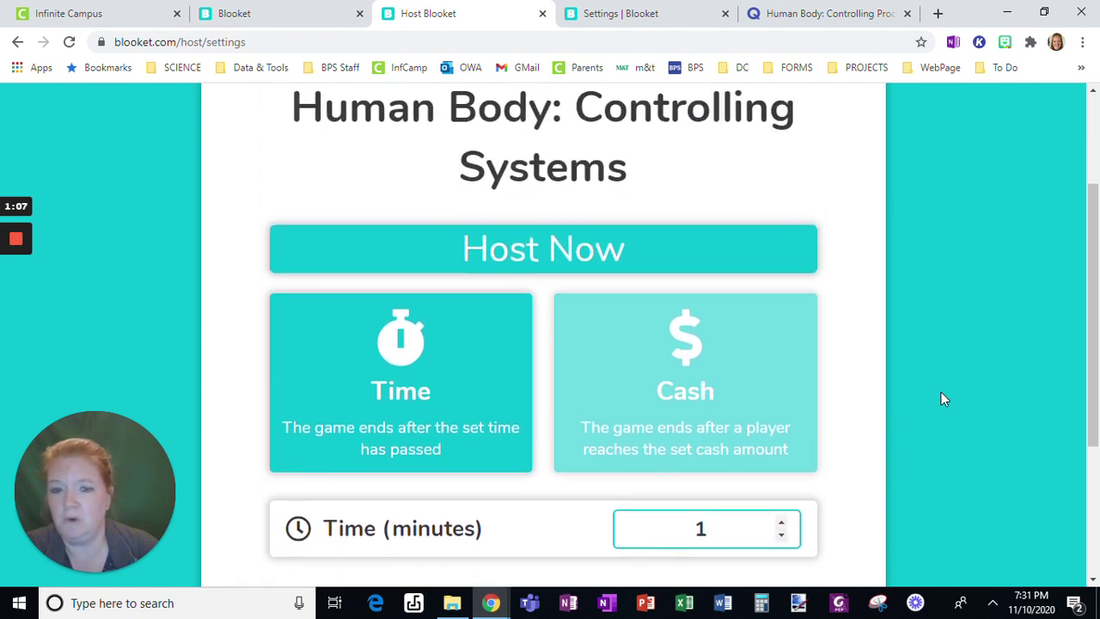
pyautogui.click(575, 258)
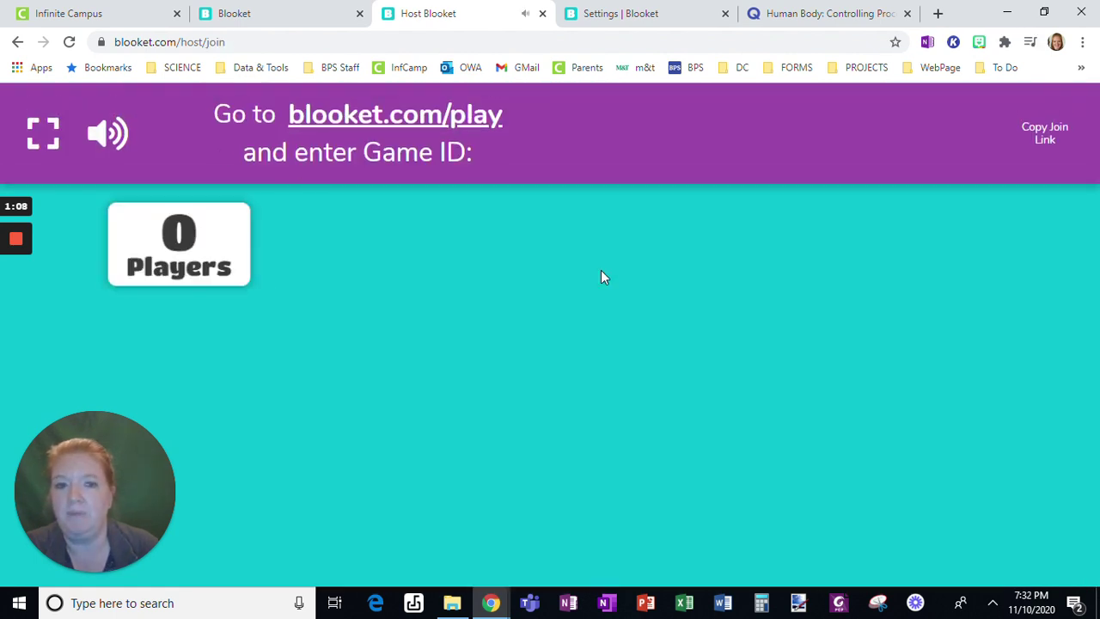
pyautogui.click(122, 134)
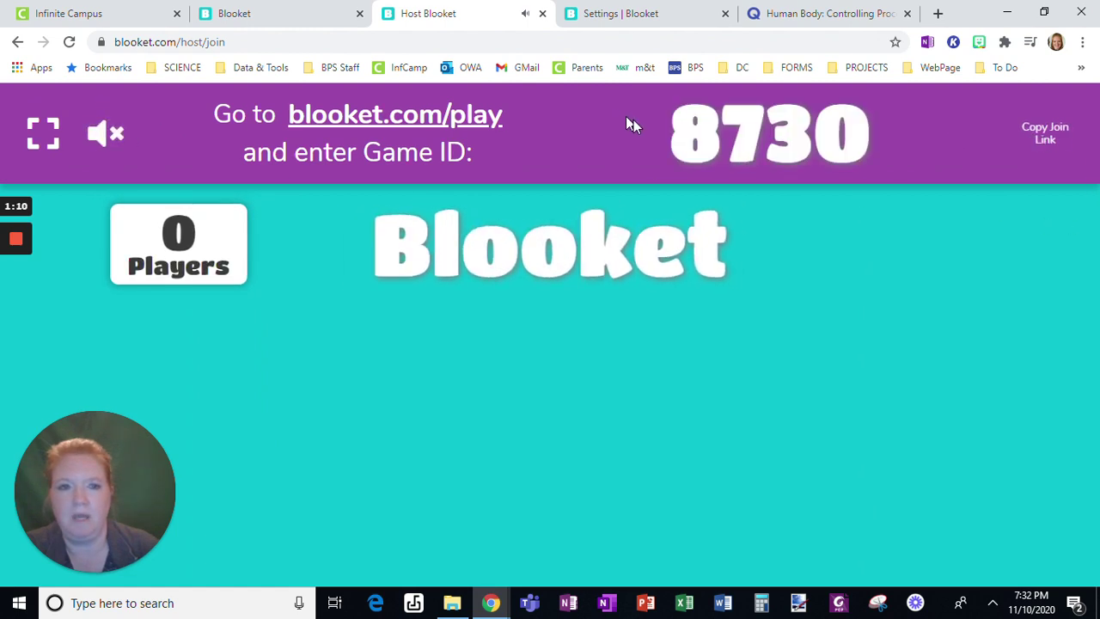
# Copy the game's join link and open it in a new browser tab.
pyautogui.click(1046, 144)
pyautogui.click(938, 13)
pyautogui.write('https://www.blooket.com/play?id=8730')
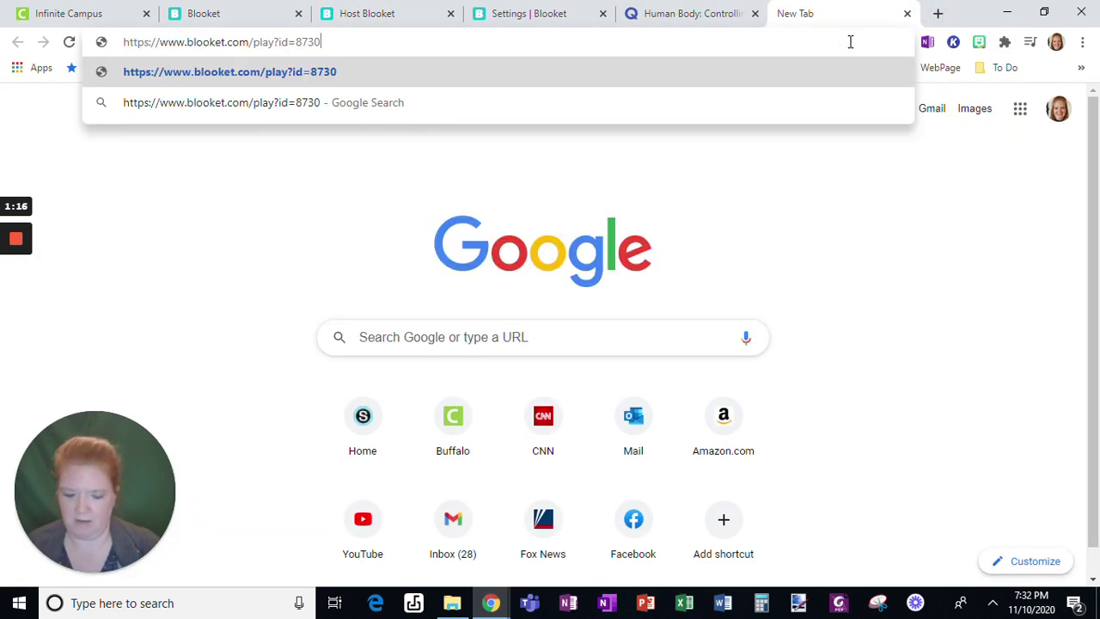
pyautogui.press('Return')
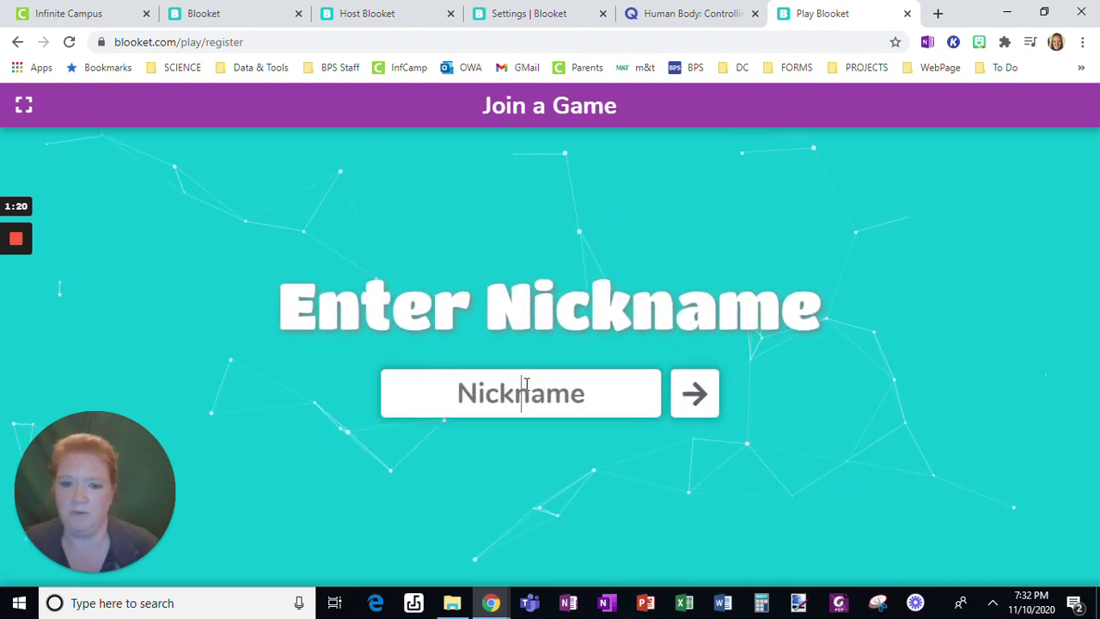
# Join the game under the teacher's nickname and look through the available Blook avatars in the lobby.
pyautogui.write('Mrs J')
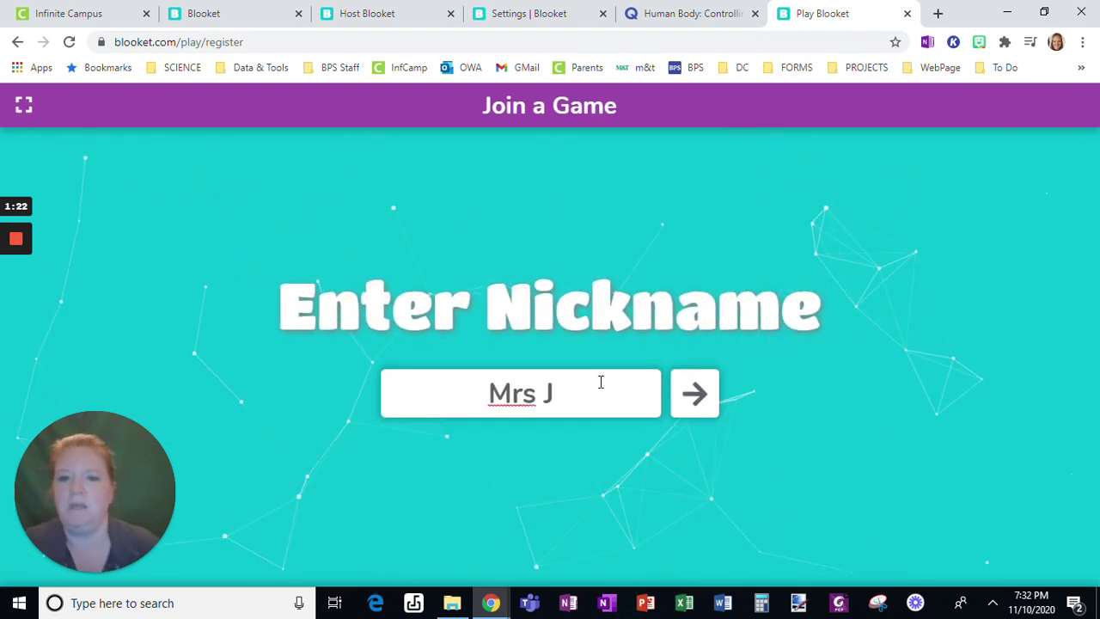
pyautogui.click(694, 397)
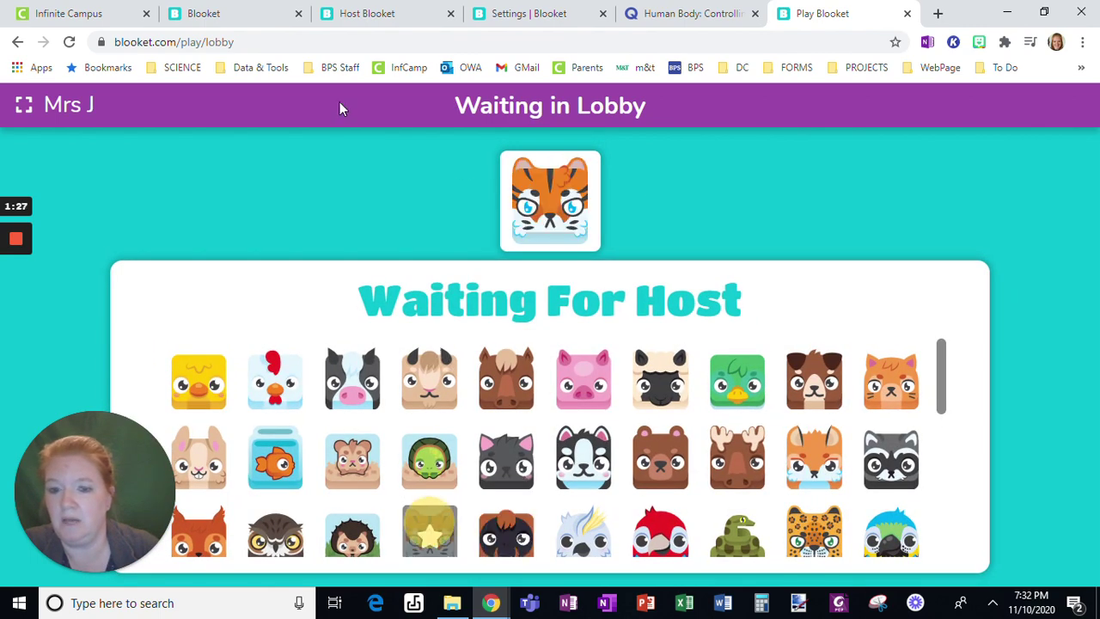
pyautogui.scroll(-5, 368, 424)
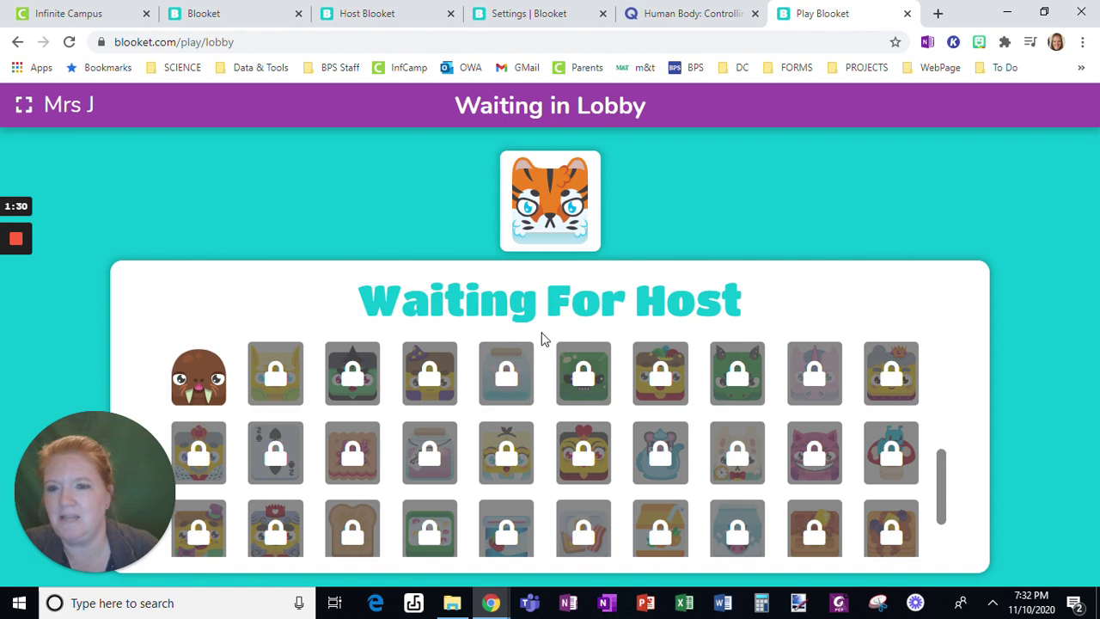
pyautogui.scroll(5, 579, 413)
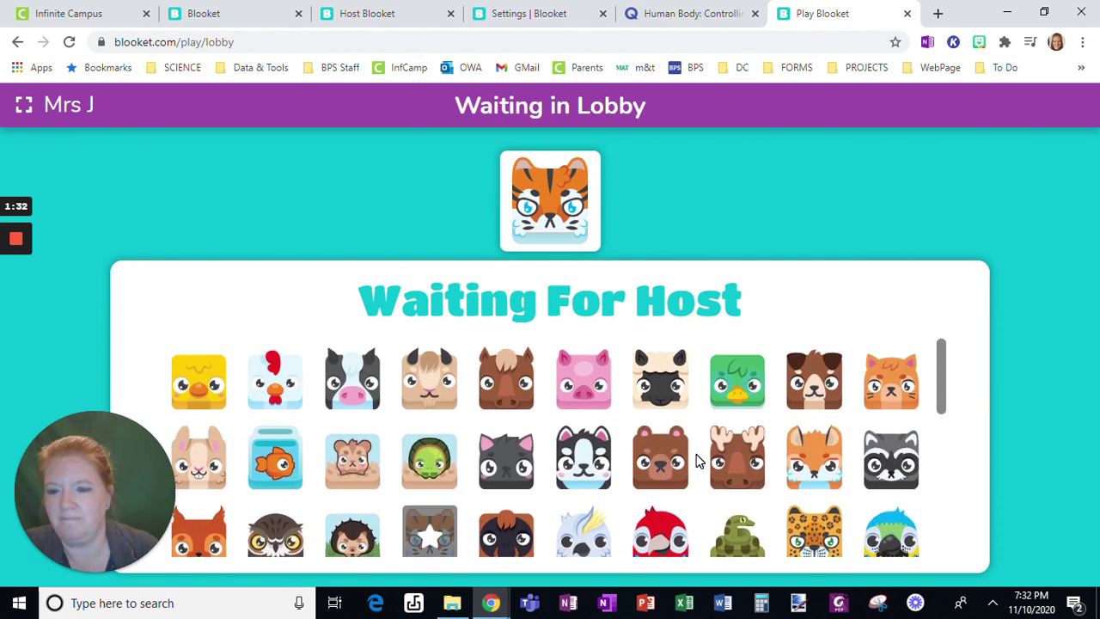
# Start the game from the host's tab and accept the quick tutorial in the player's tab.
pyautogui.click(209, 16)
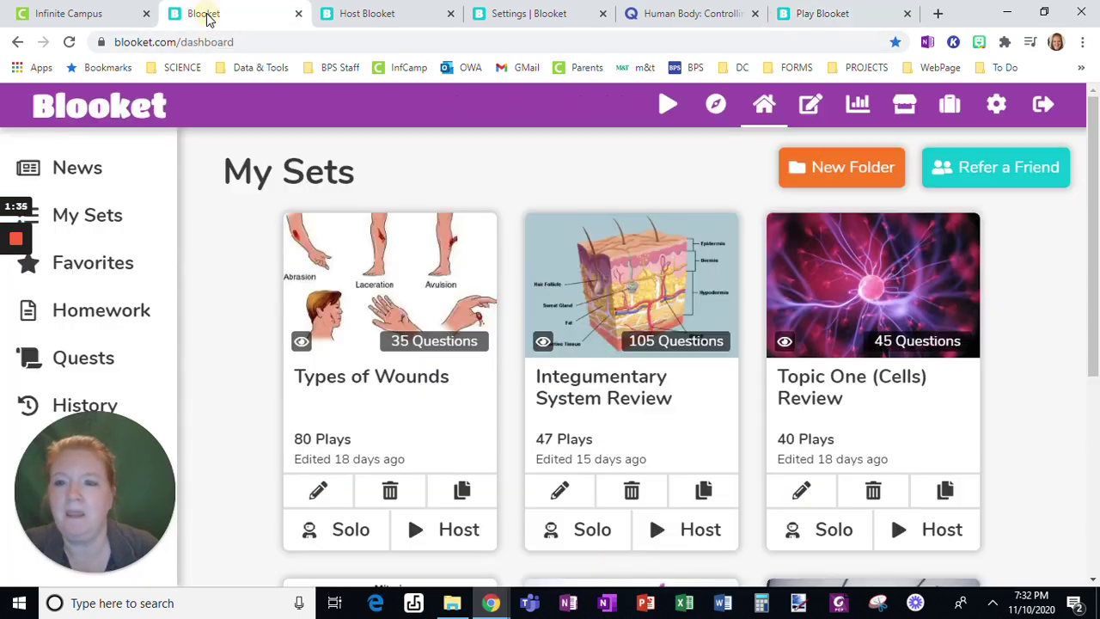
pyautogui.click(348, 13)
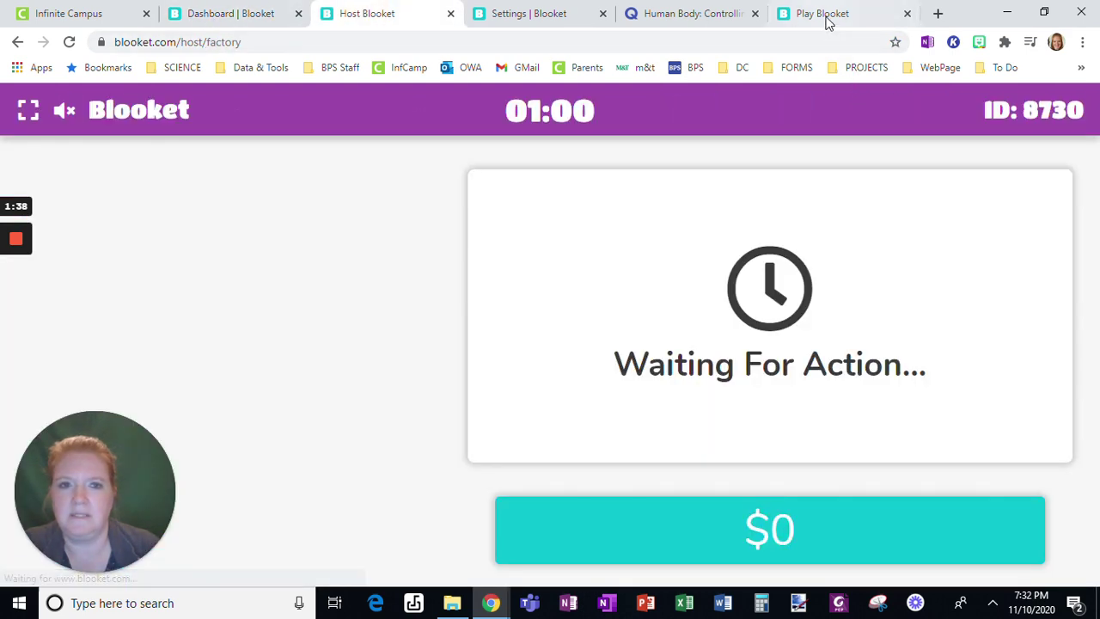
pyautogui.click(826, 15)
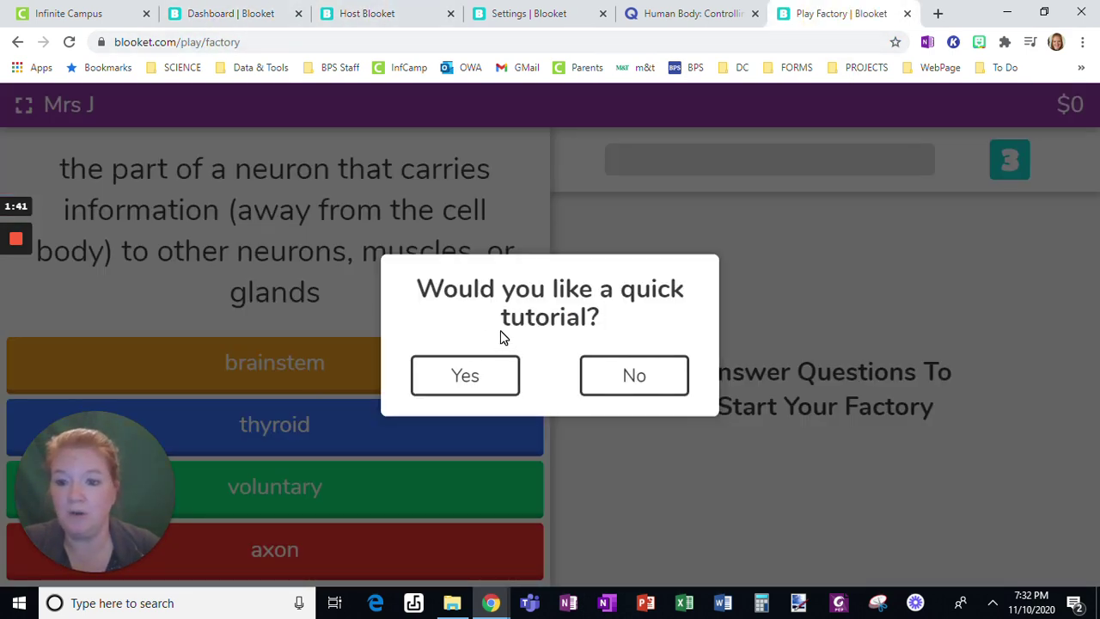
pyautogui.click(478, 378)
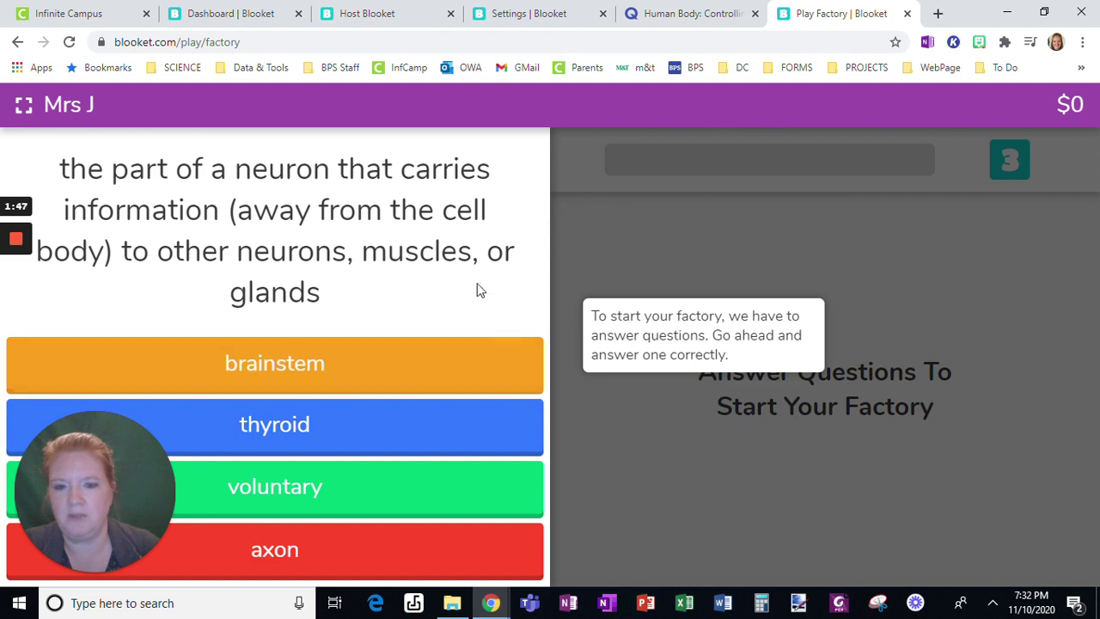
# Answer the neuron question with axon and continue past the tutorial hint about the progress bar.
pyautogui.click(369, 563)
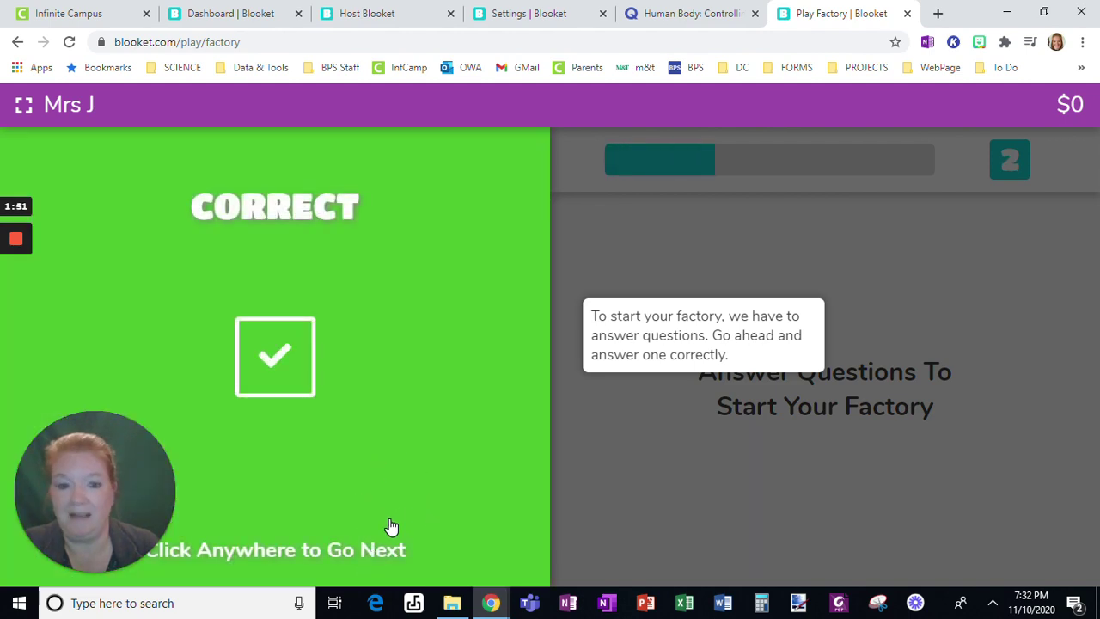
pyautogui.click(258, 550)
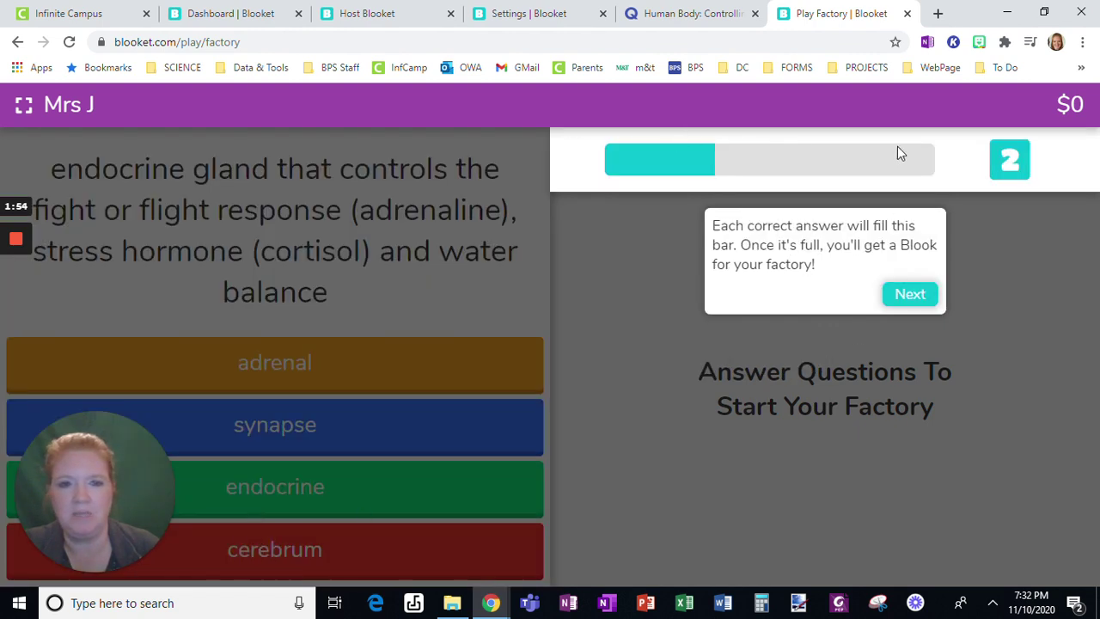
pyautogui.click(911, 292)
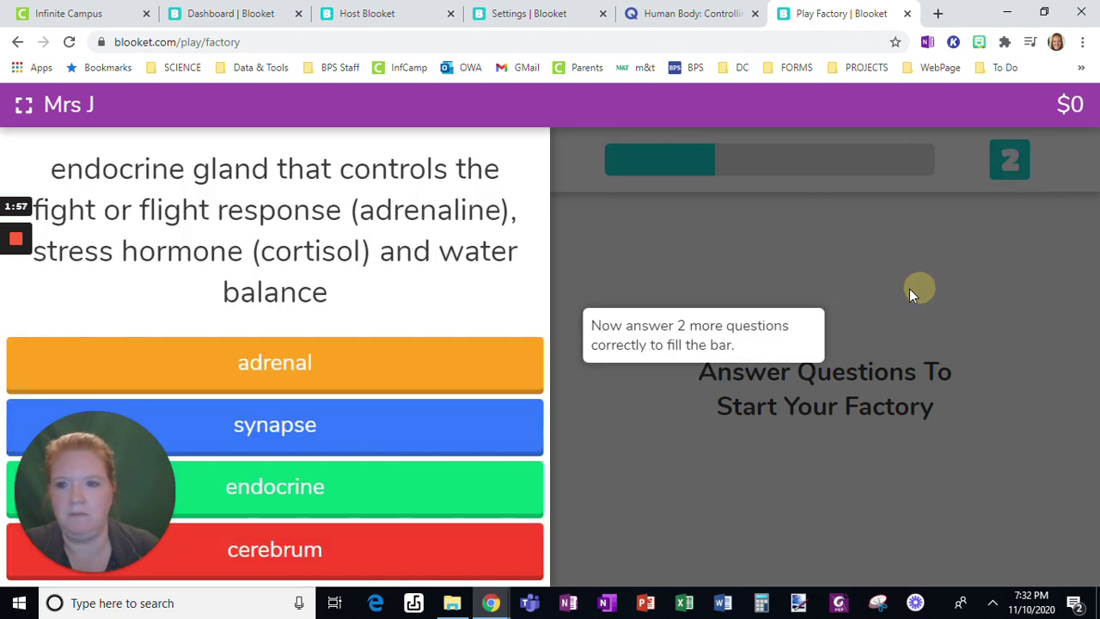
# Answer the next two questions with adrenal and hormones, and choose the Goldfish Blook for the factory.
pyautogui.click(339, 371)
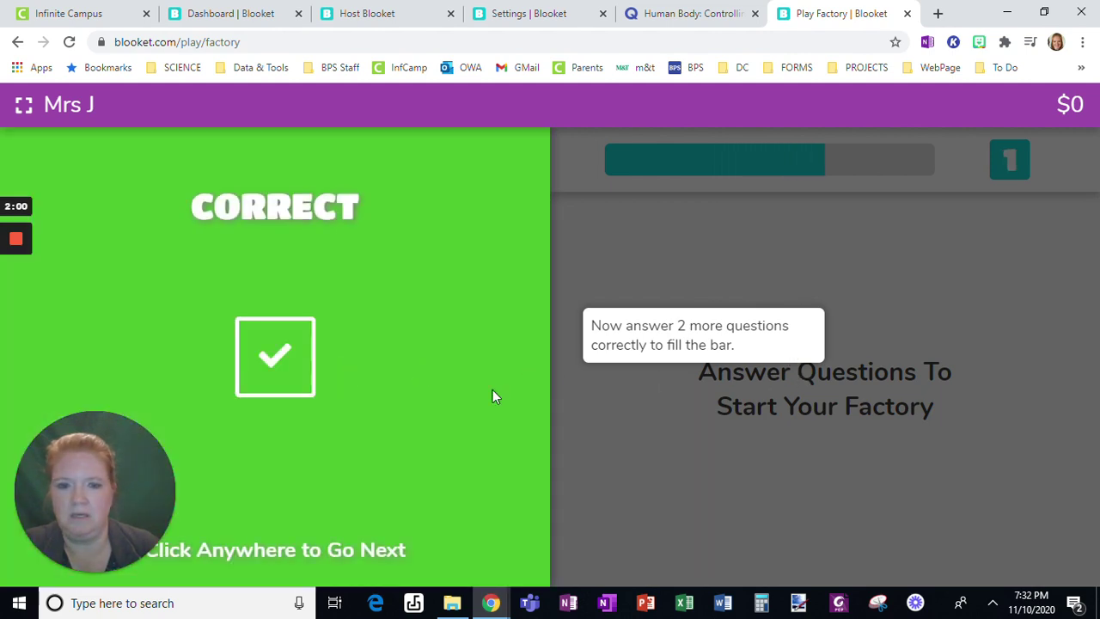
pyautogui.click(397, 516)
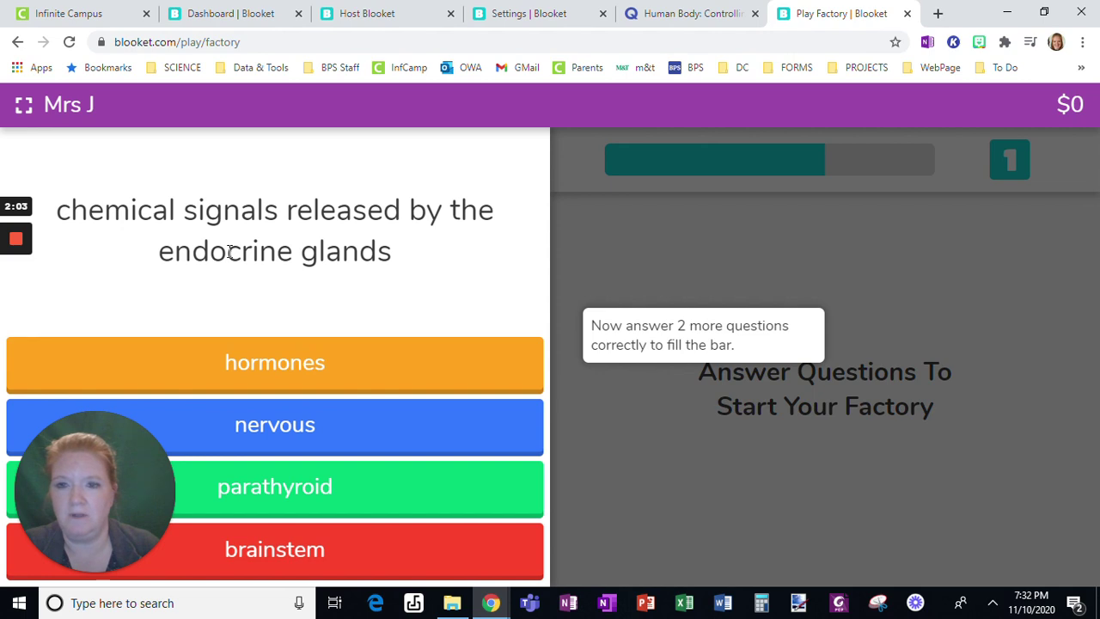
pyautogui.click(410, 361)
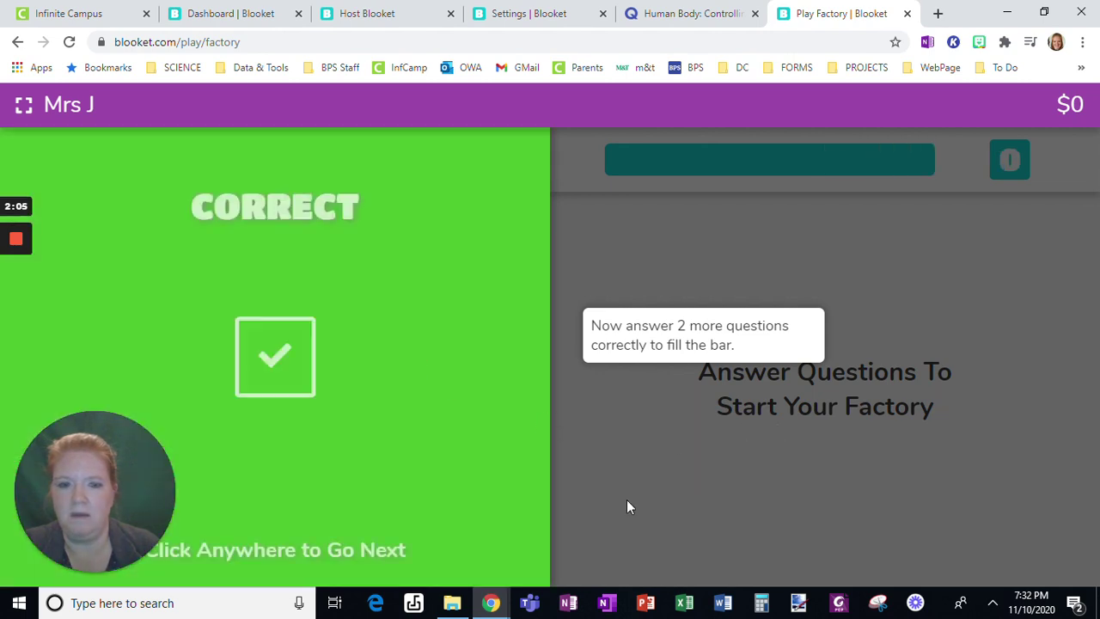
pyautogui.click(358, 553)
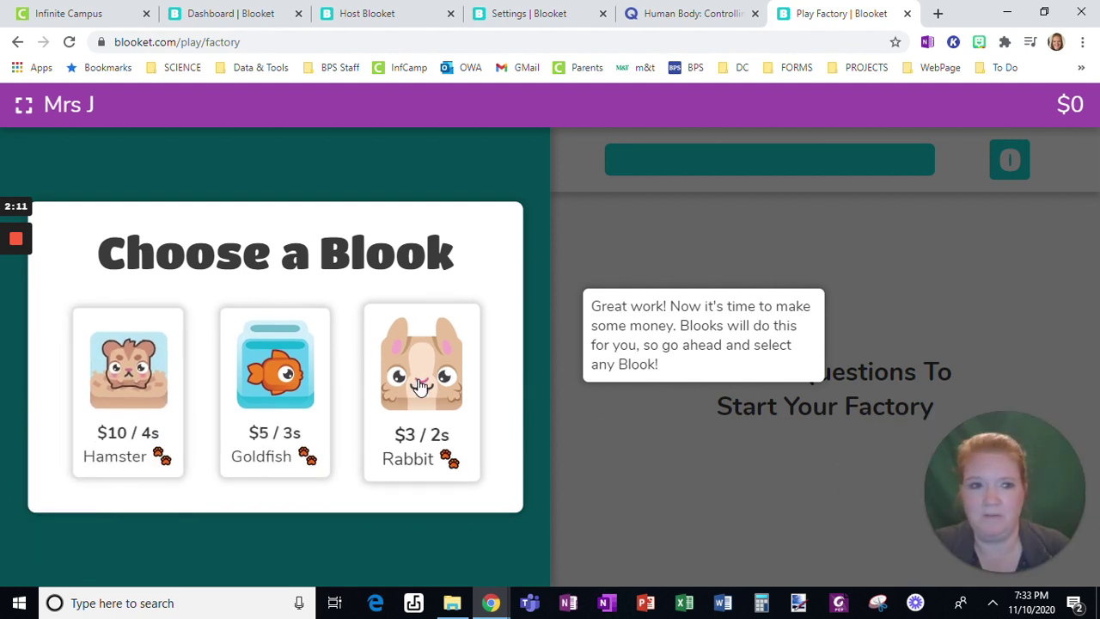
pyautogui.click(274, 388)
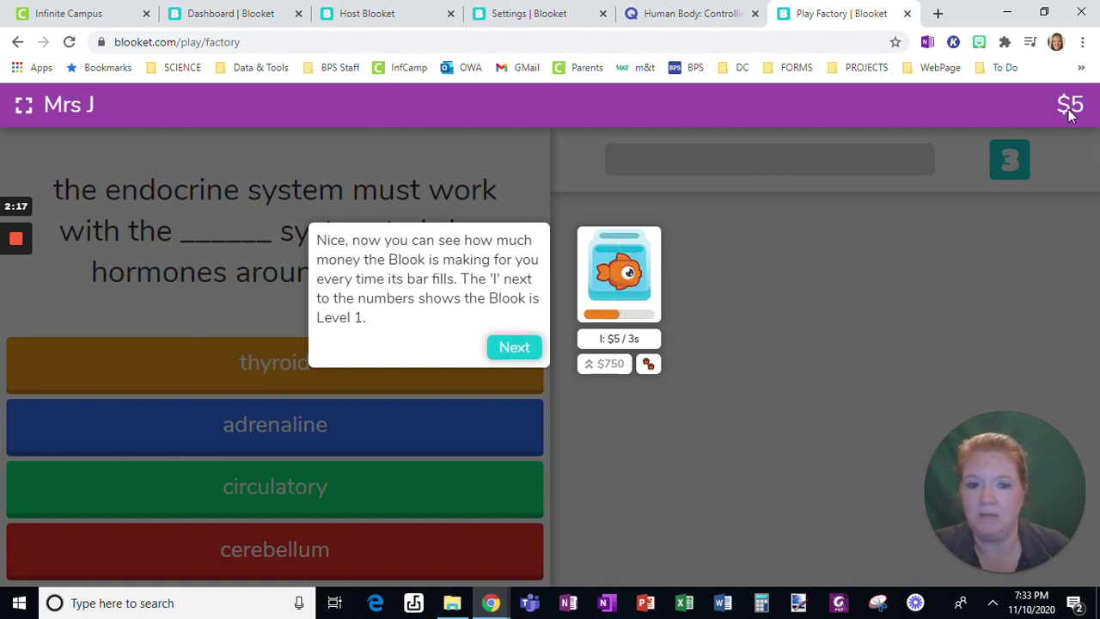
# Read through the remaining Factory tutorial hints on Blook earnings, upgrades and the ten-Blook limit, and finish the tutorial.
pyautogui.click(514, 351)
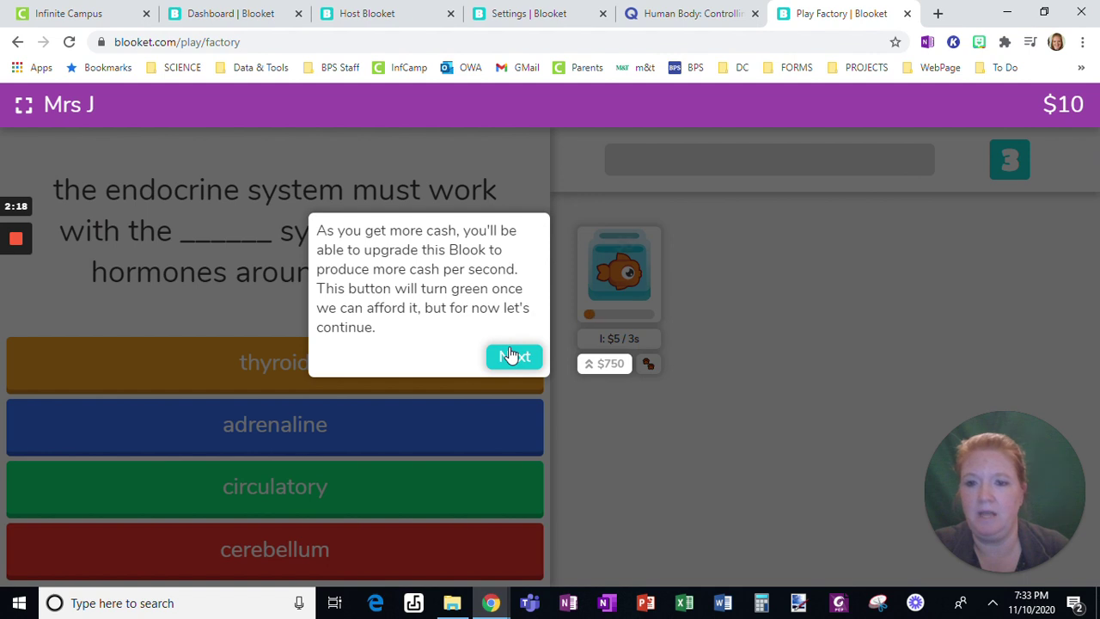
pyautogui.click(513, 354)
pyautogui.click(512, 351)
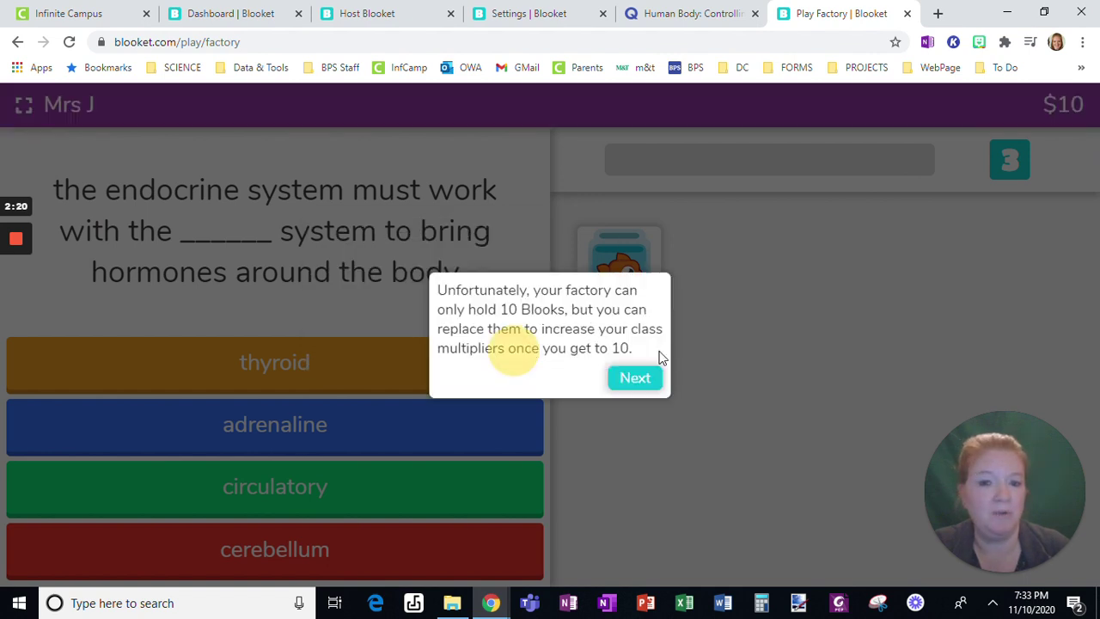
pyautogui.click(635, 379)
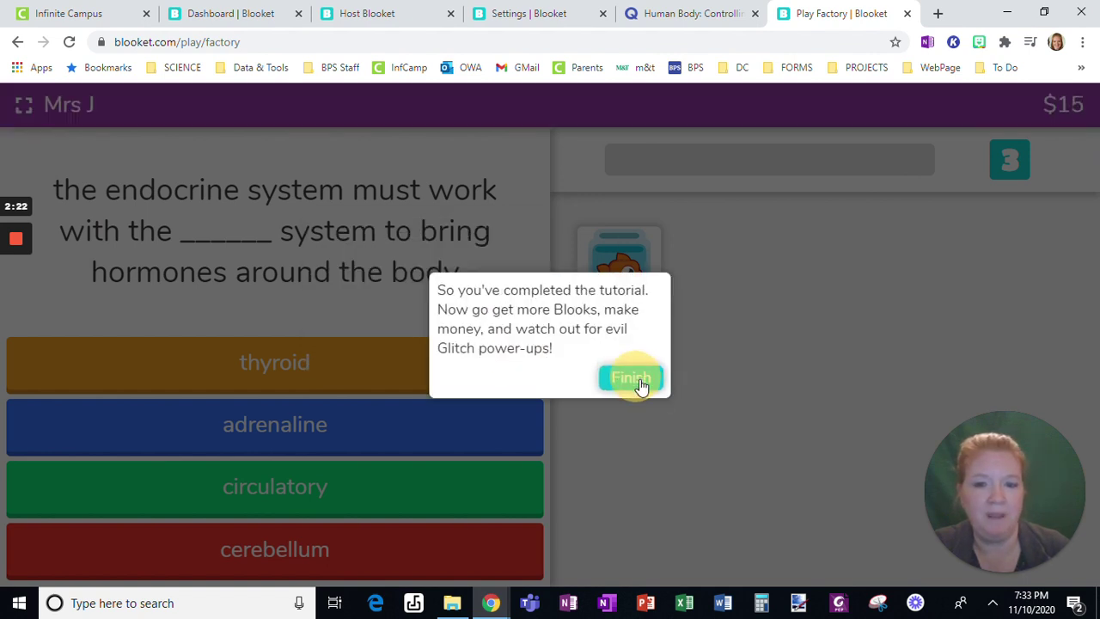
pyautogui.click(634, 379)
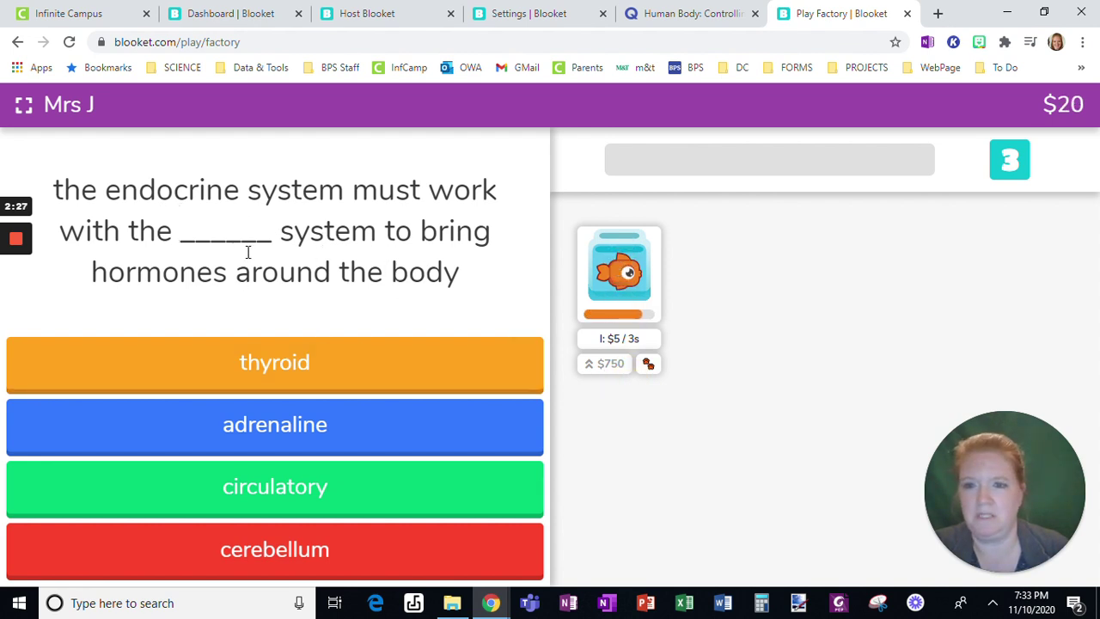
# Answer the next three questions with circulatory, brainstem and thyroid, continuing past each result.
pyautogui.click(342, 504)
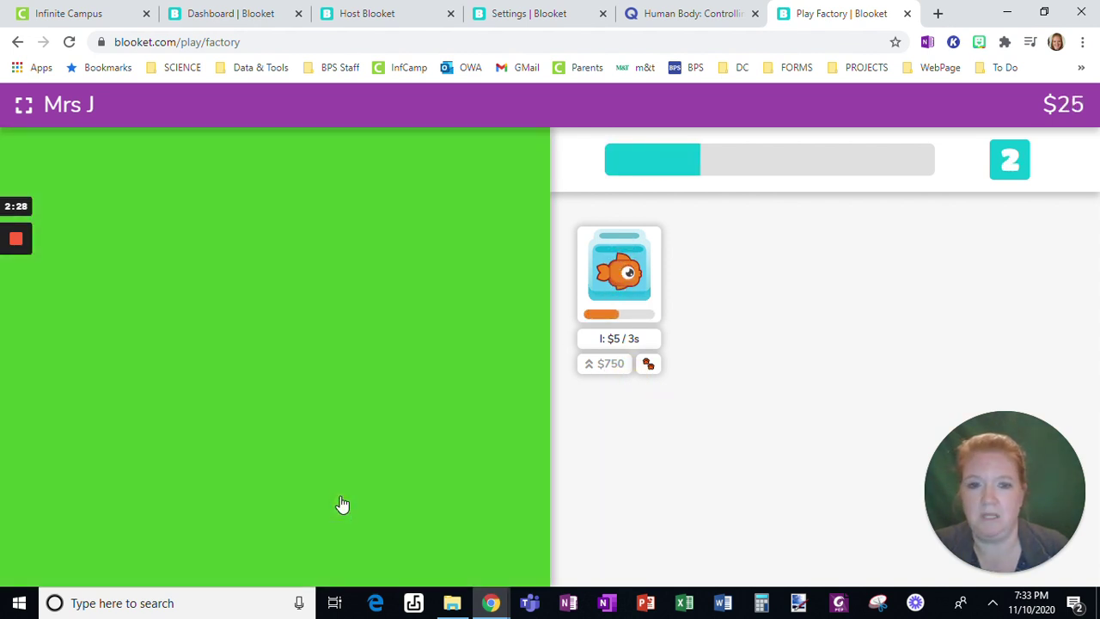
pyautogui.click(322, 542)
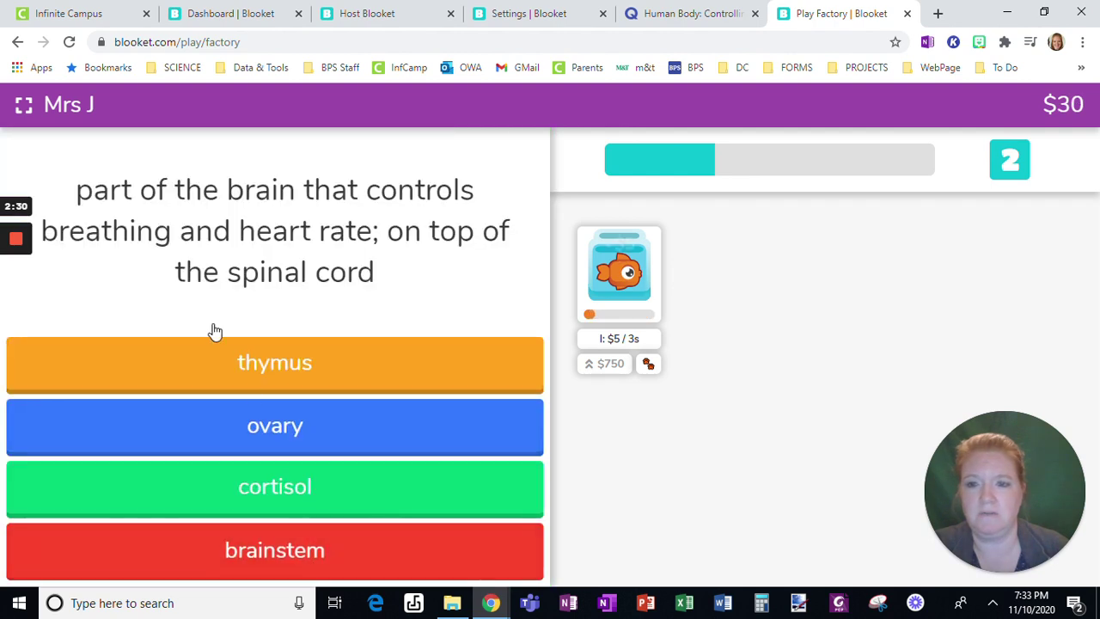
pyautogui.click(303, 549)
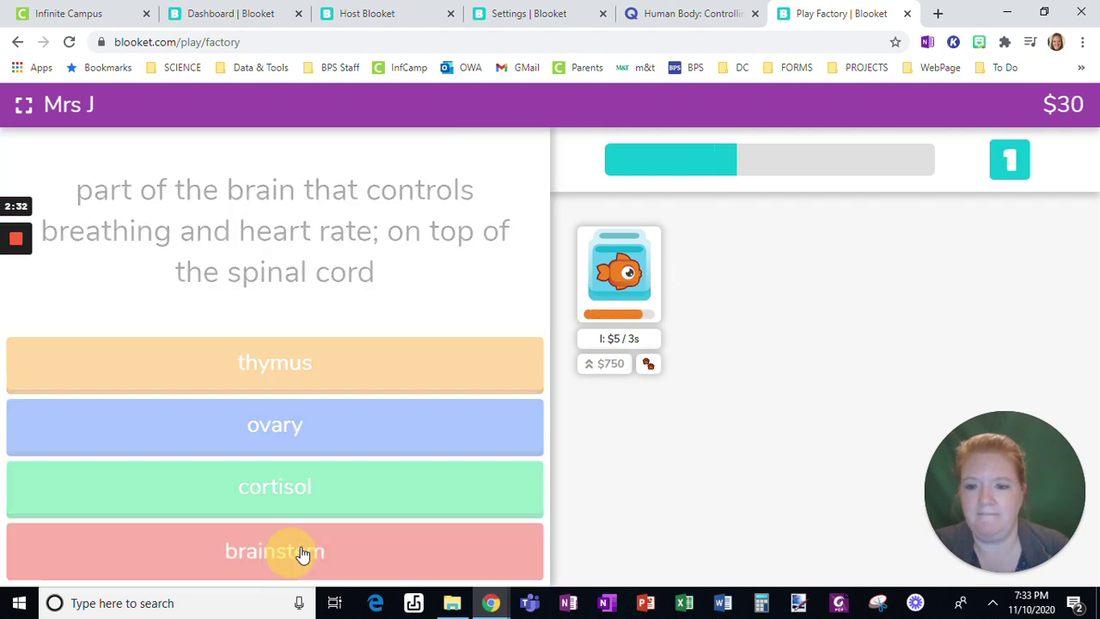
pyautogui.click(375, 547)
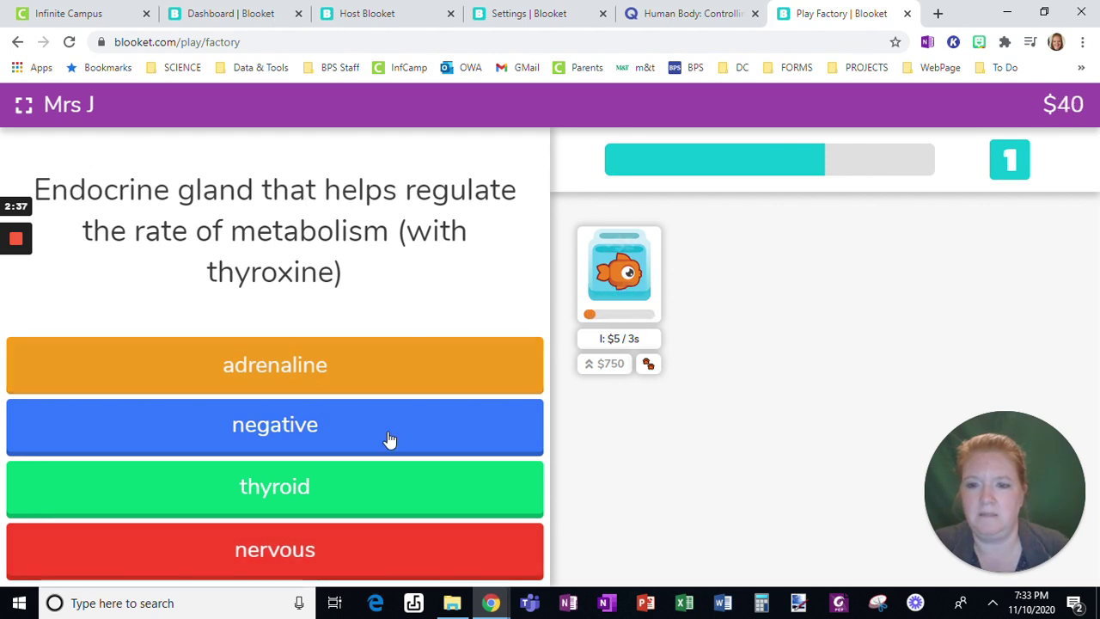
pyautogui.click(297, 490)
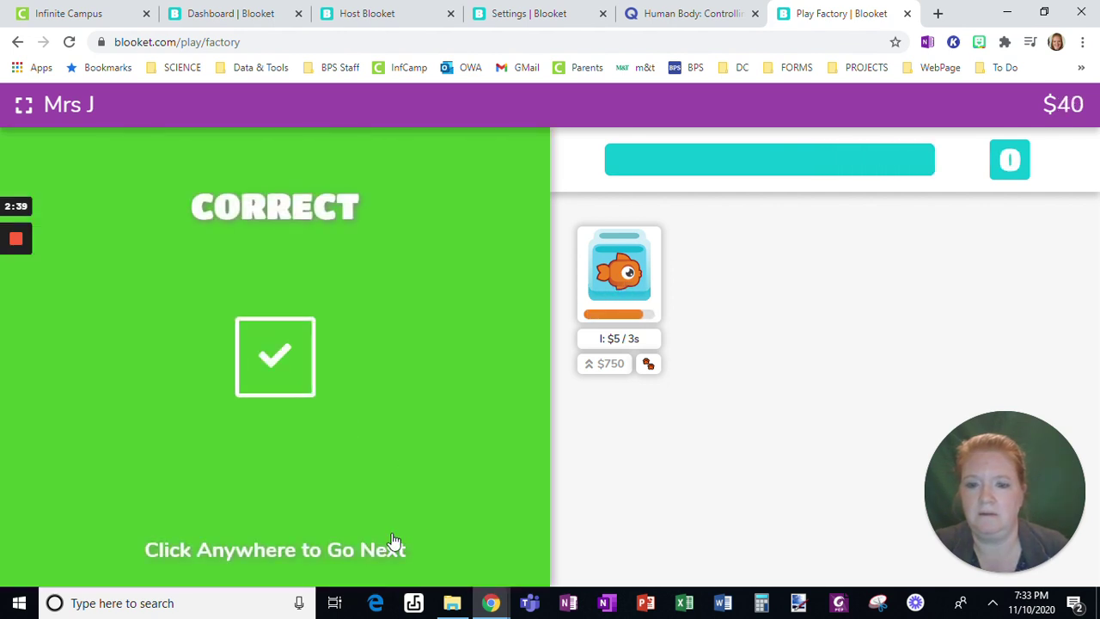
pyautogui.click(377, 546)
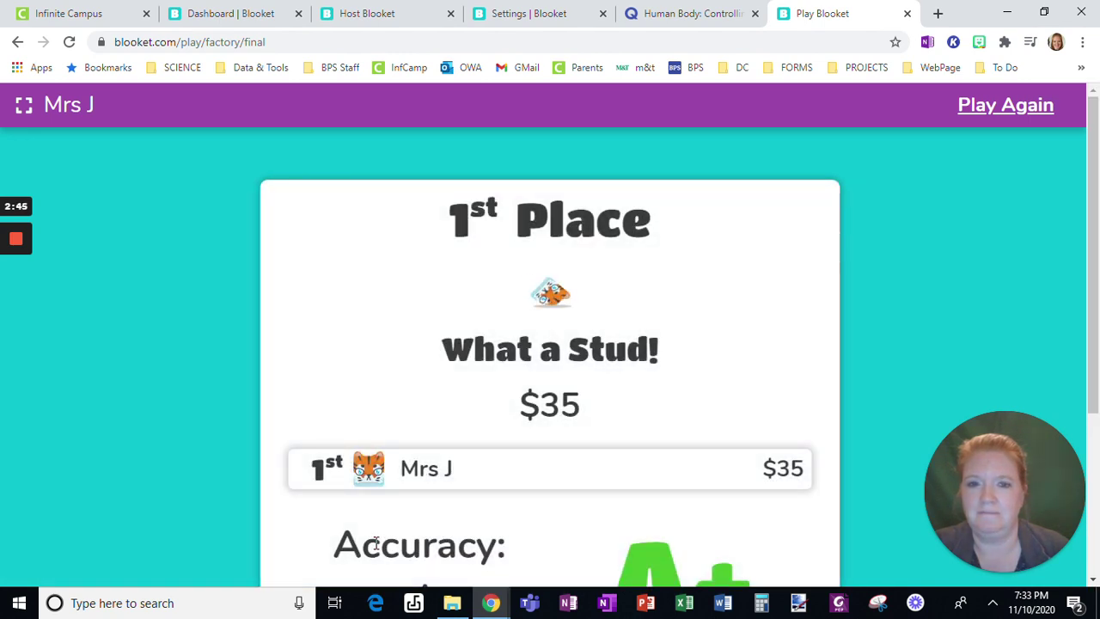
# Choose the first mystery token multiplier on the final results page and accept the awarded tokens.
pyautogui.scroll(-1, 837, 332)
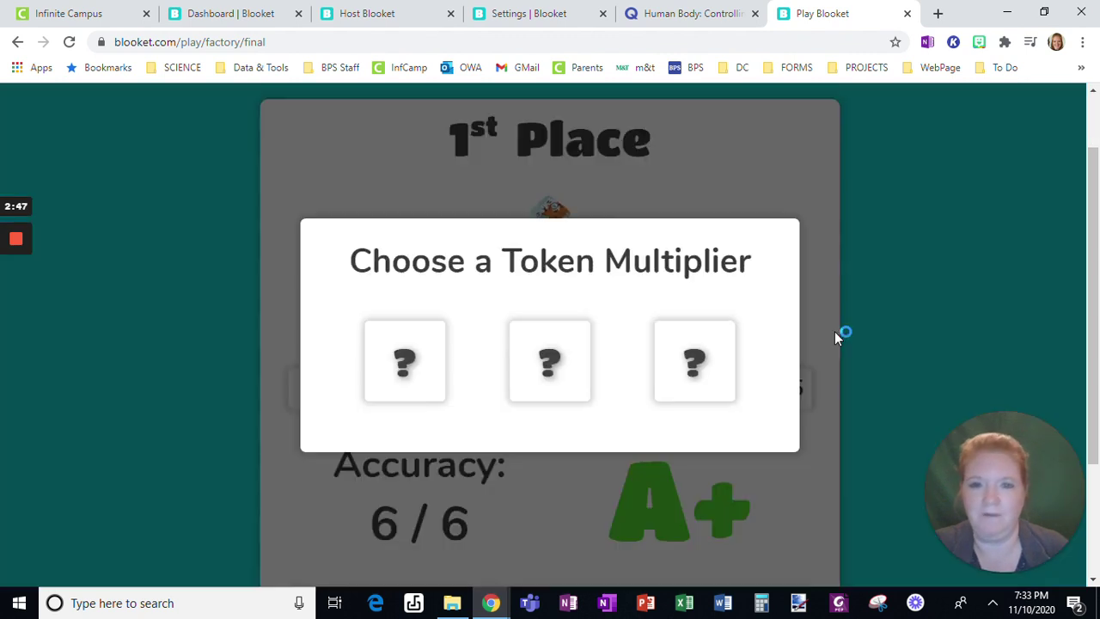
pyautogui.click(438, 366)
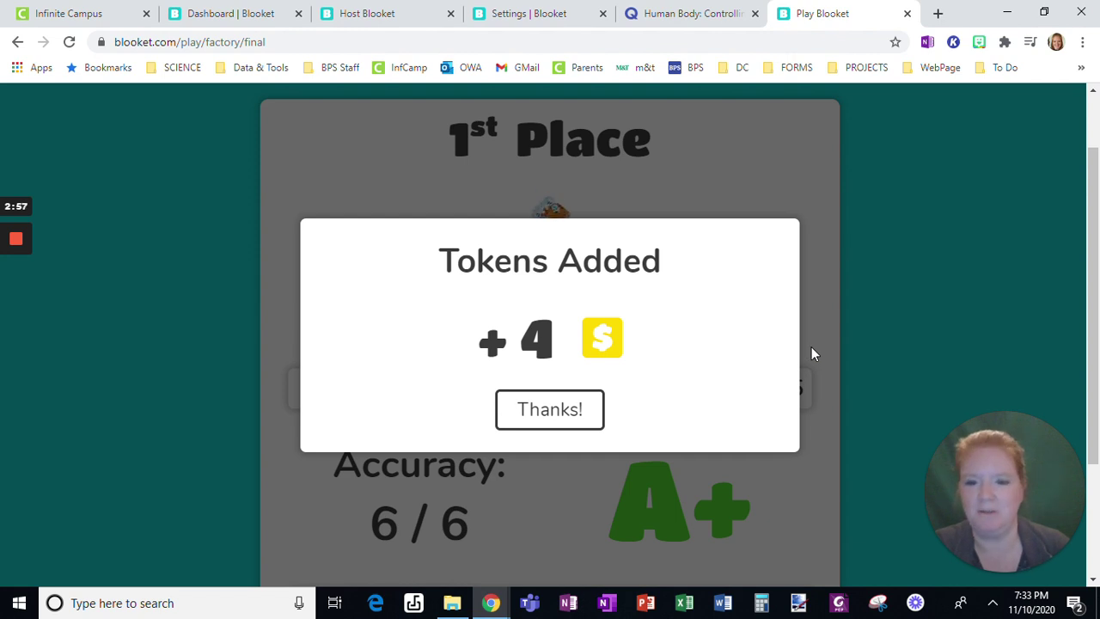
pyautogui.click(551, 411)
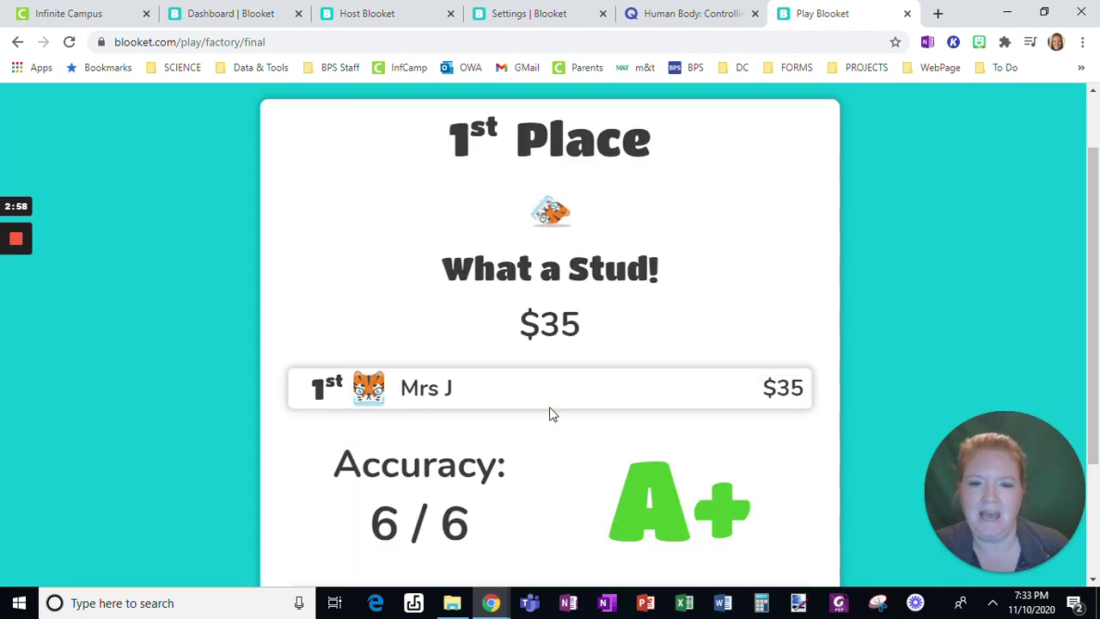
# Review the final game results, open the player's profile, and look through its statistics, game history and placement chart.
pyautogui.scroll(-2, 674, 354)
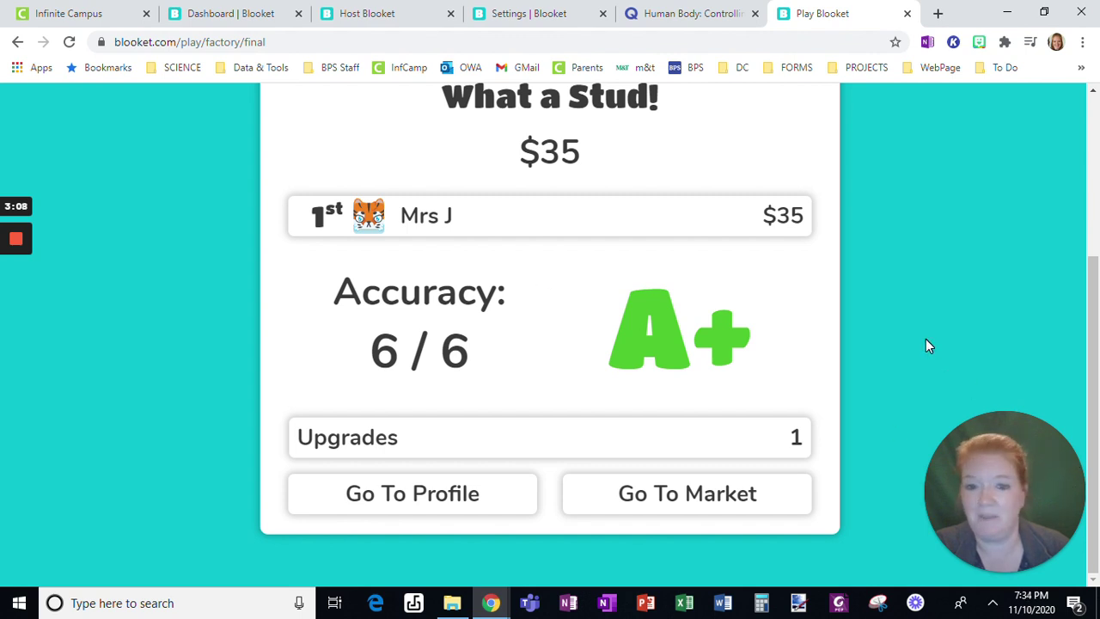
pyautogui.scroll(1, 864, 386)
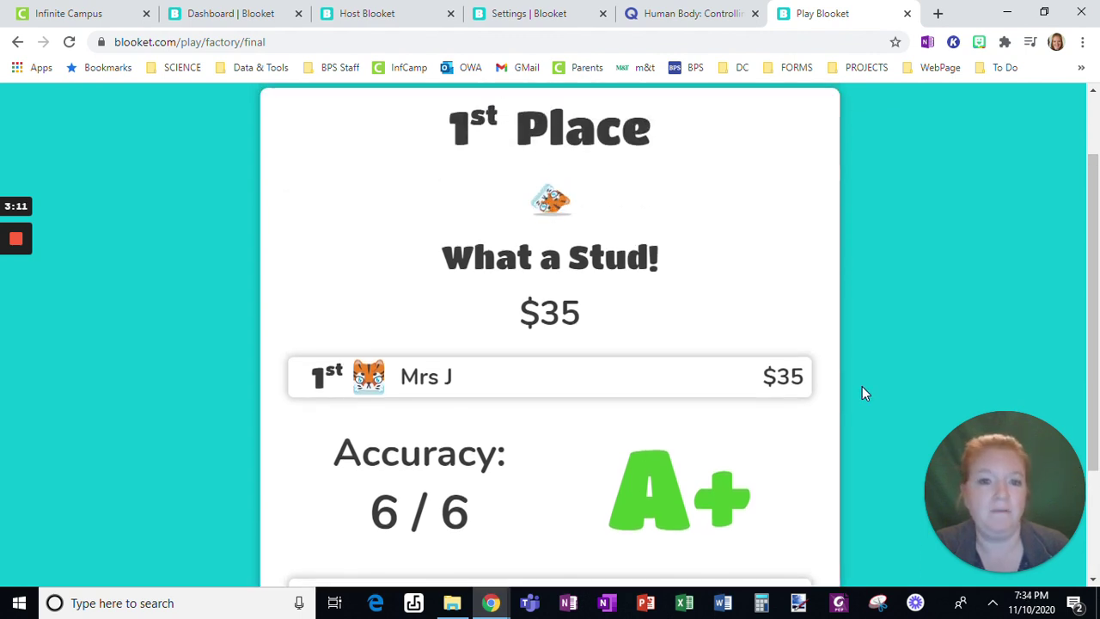
pyautogui.scroll(-1, 864, 386)
pyautogui.click(464, 505)
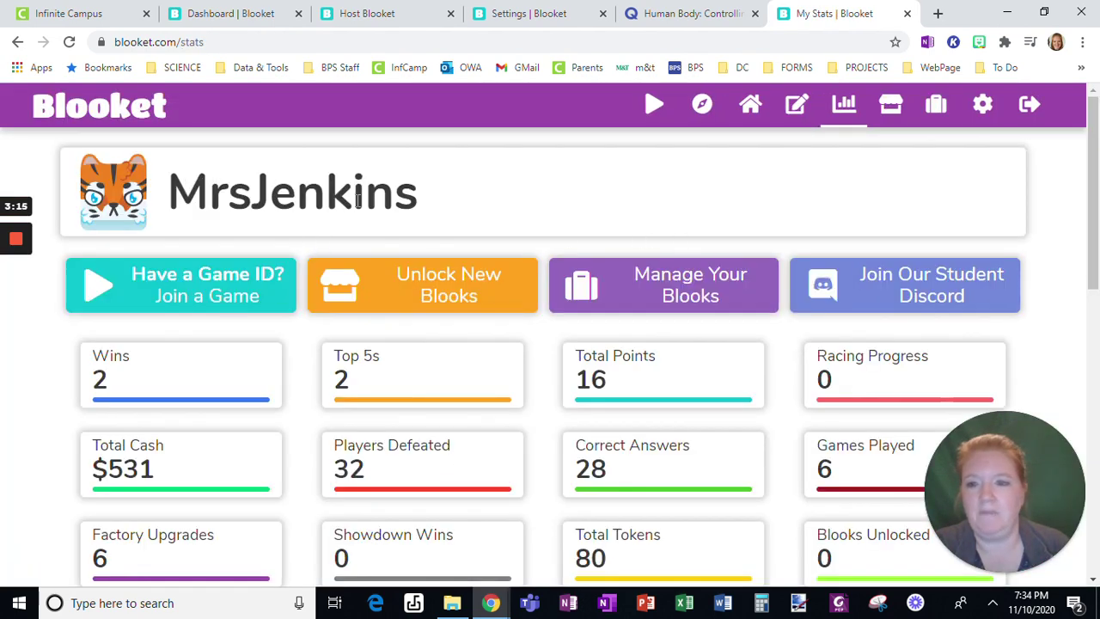
pyautogui.scroll(-6, 509, 220)
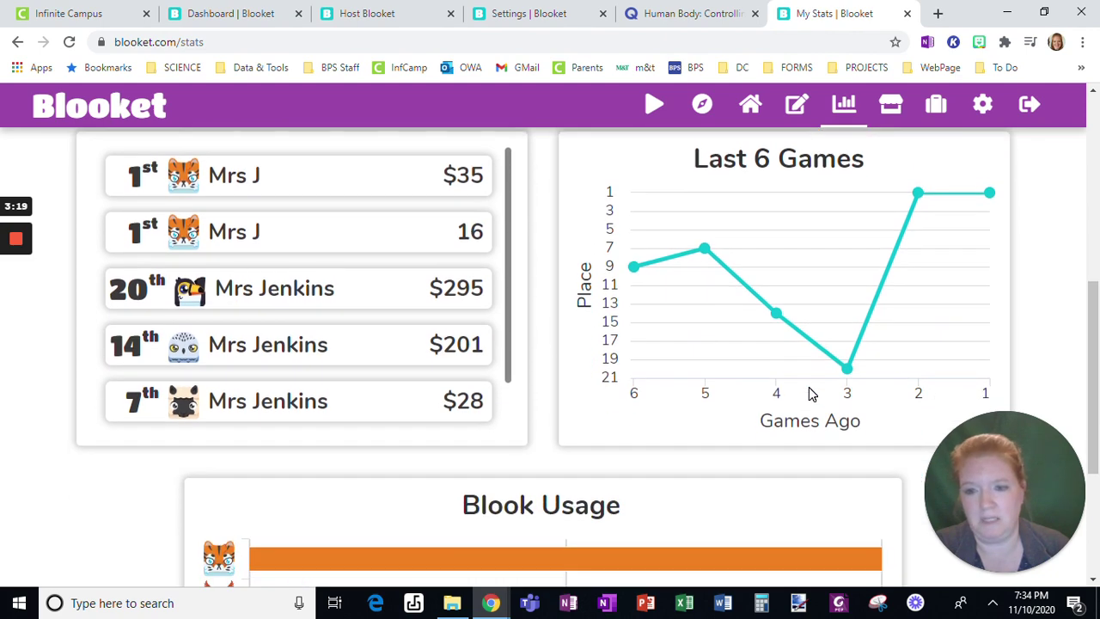
pyautogui.scroll(6, 811, 394)
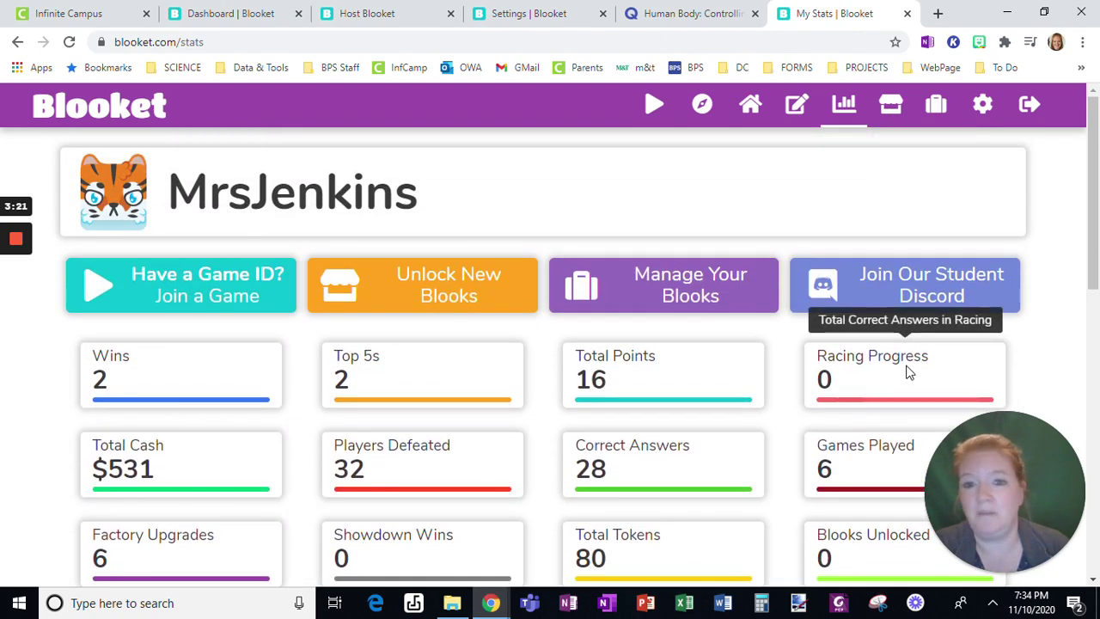